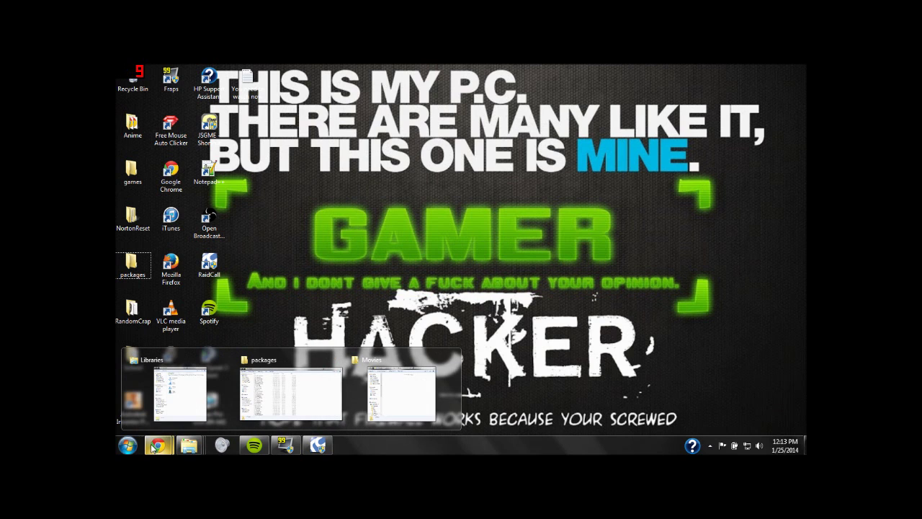
- Restore Chrome, scroll the Compressed Textures download links, and expand the bookmarks overflow
click(292, 392)
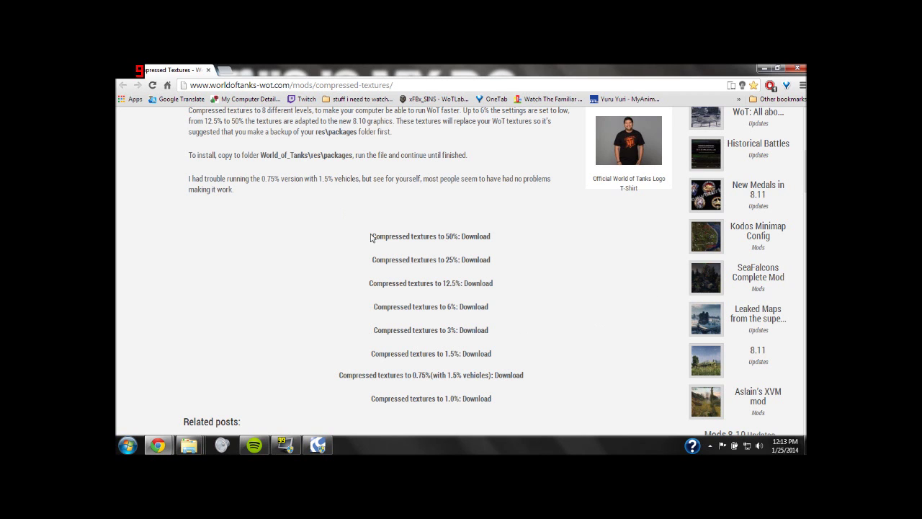
scroll(328, 232, up, 1)
scroll(327, 232, up, 2)
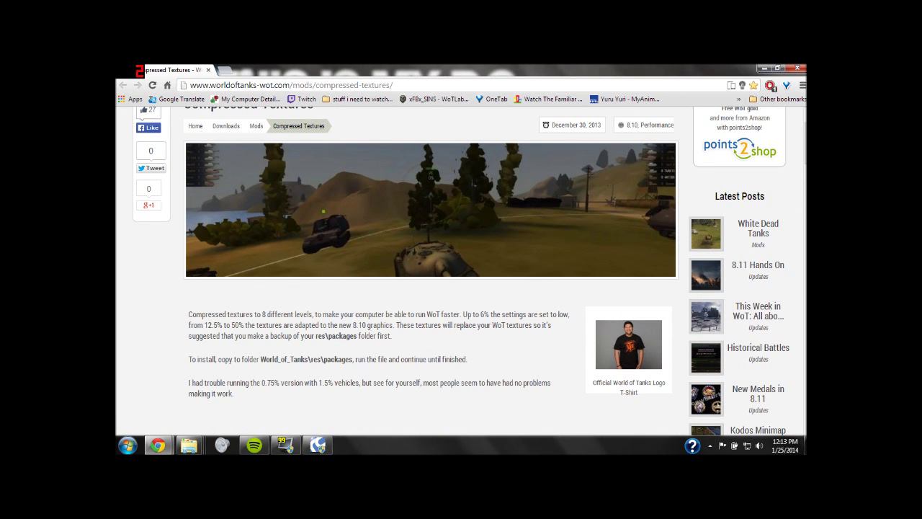
scroll(288, 315, down, 3)
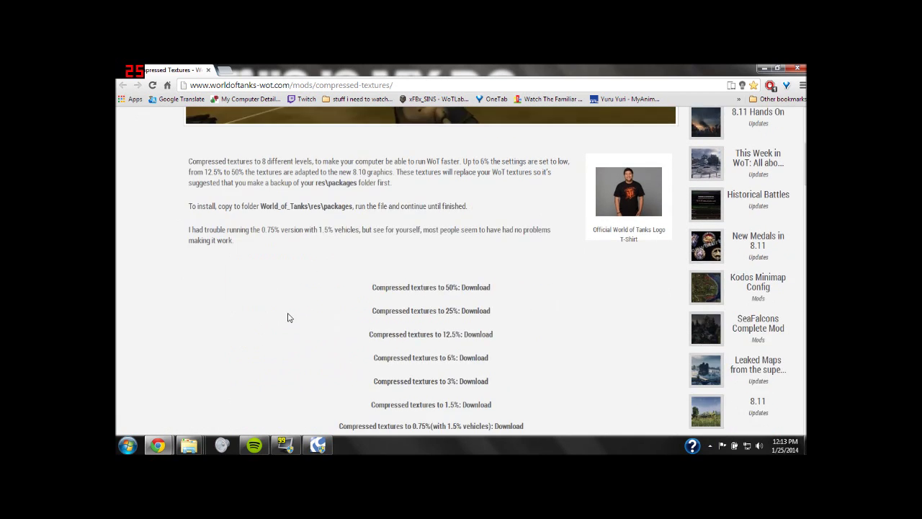
scroll(288, 317, down, 2)
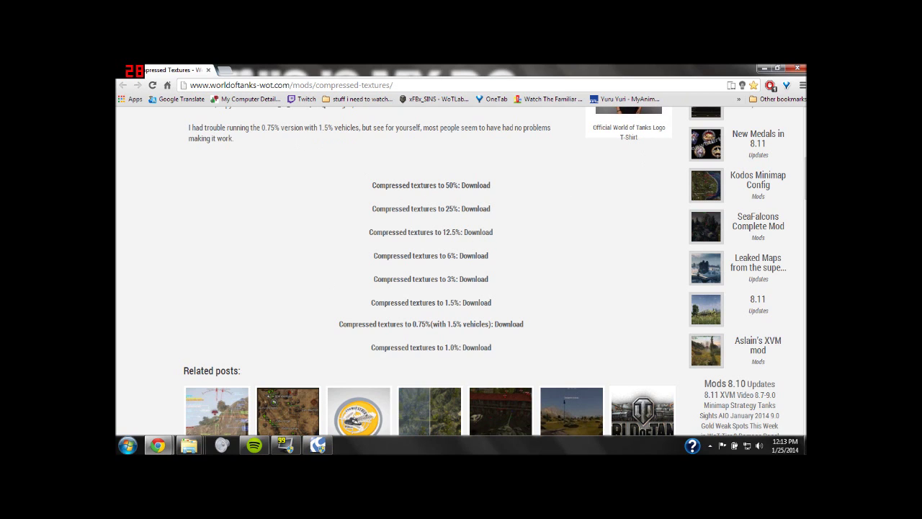
click(740, 99)
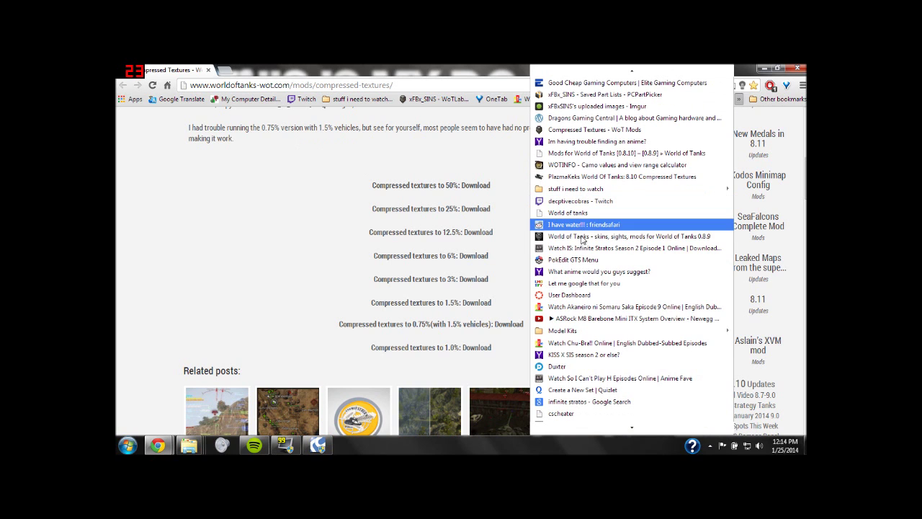
- Open the PlazmaKeks 8.10 Compressed Textures bookmark in a new tab and scroll the post
middle_click(576, 176)
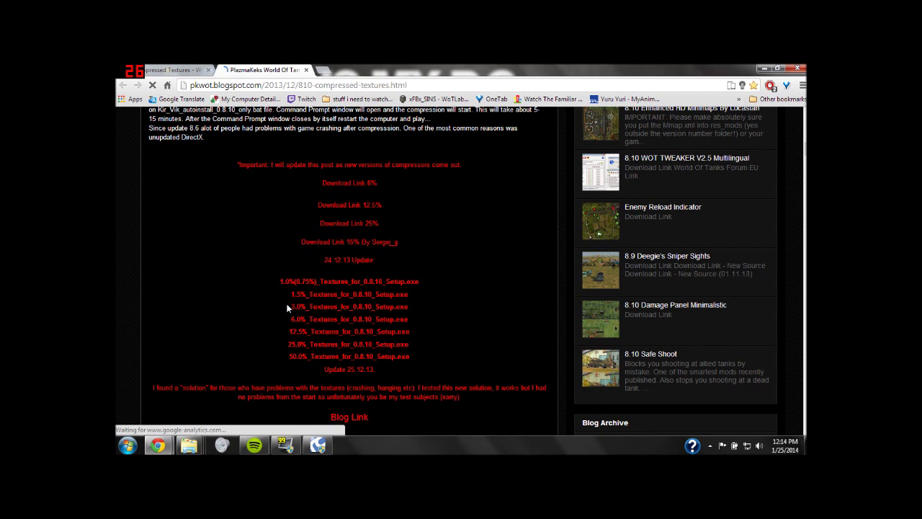
scroll(217, 213, up, 1)
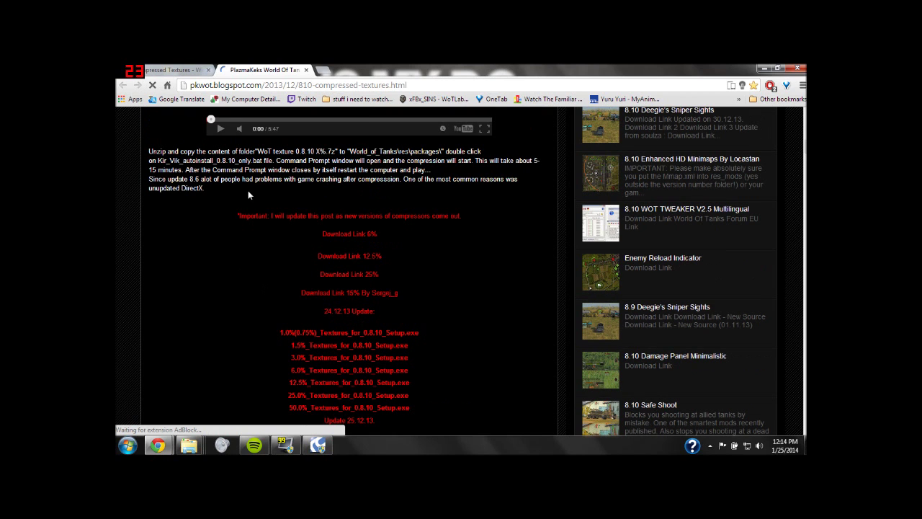
scroll(260, 194, up, 1)
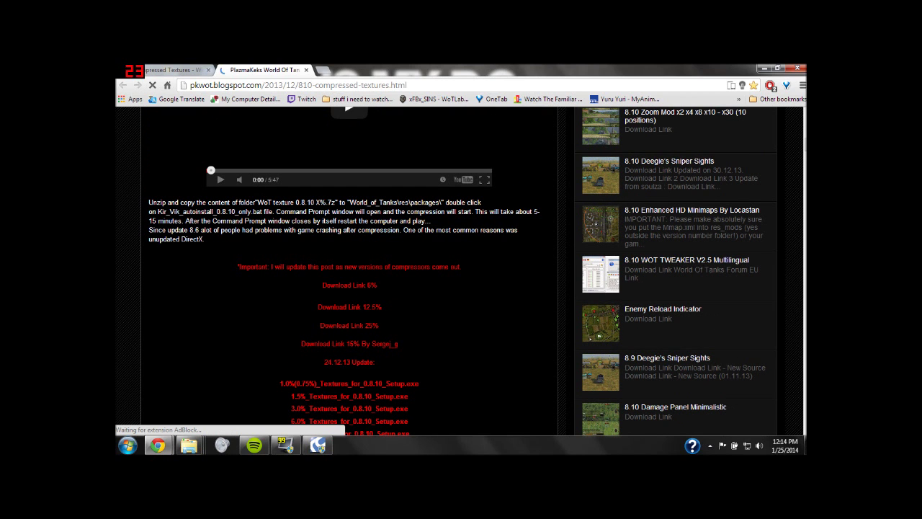
scroll(230, 256, up, 4)
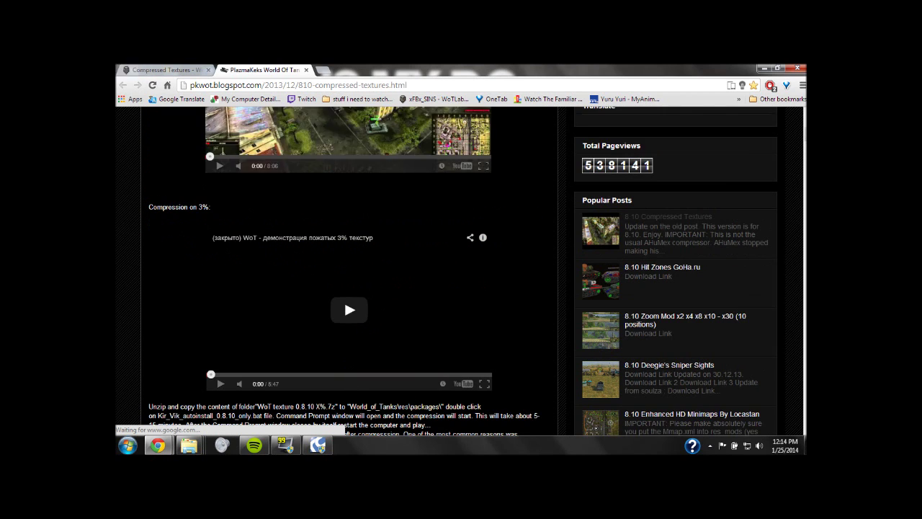
scroll(403, 381, down, 1)
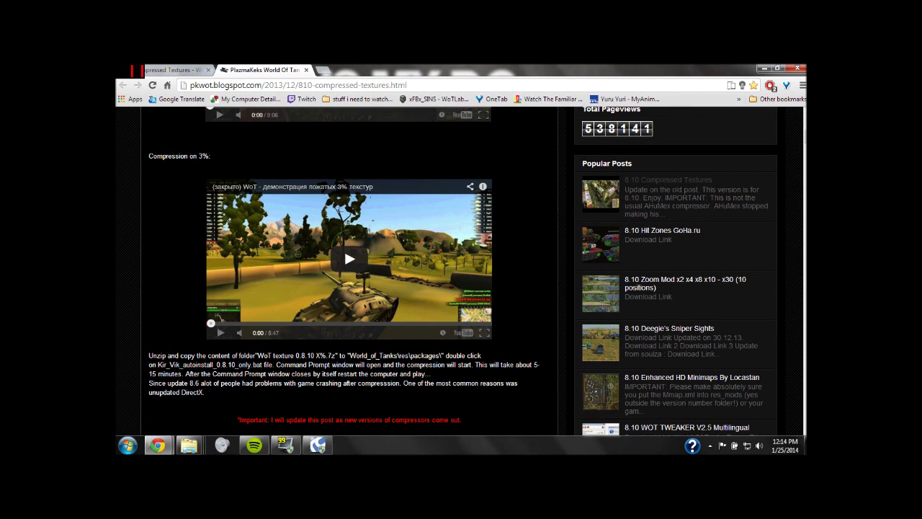
scroll(198, 366, up, 7)
scroll(172, 366, up, 3)
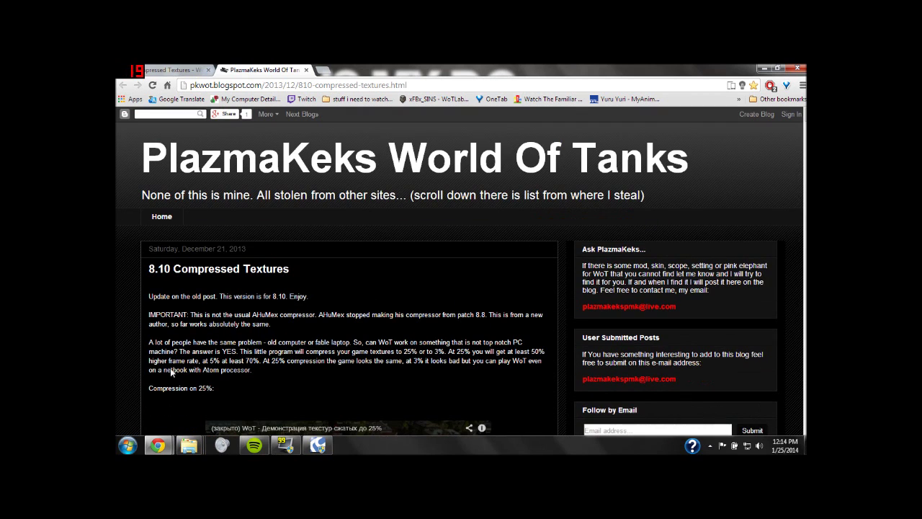
- Compare the two tabs, then close the PlazmaKeks blog tab
click(173, 70)
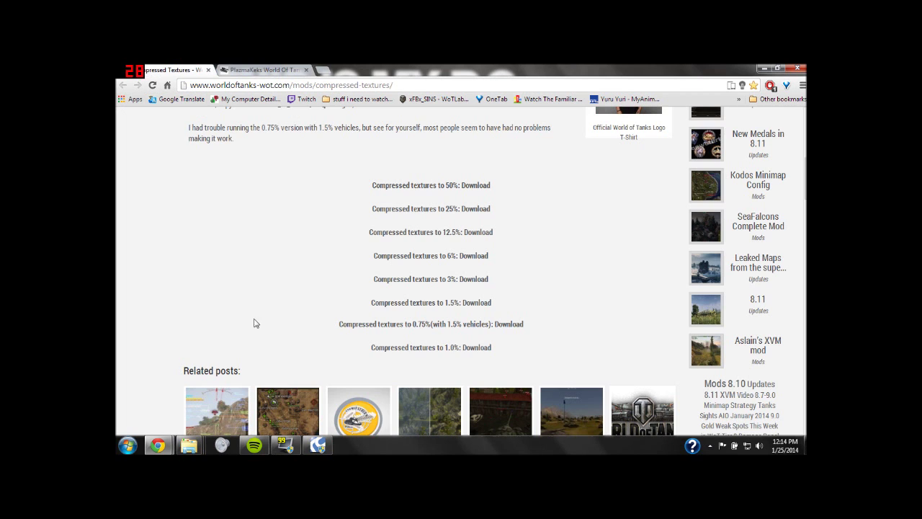
scroll(300, 173, up, 2)
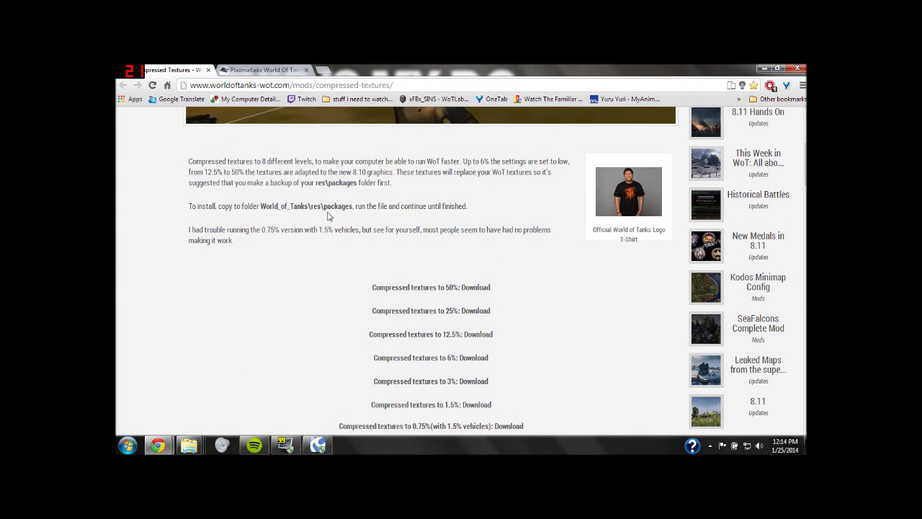
scroll(328, 216, down, 2)
click(279, 71)
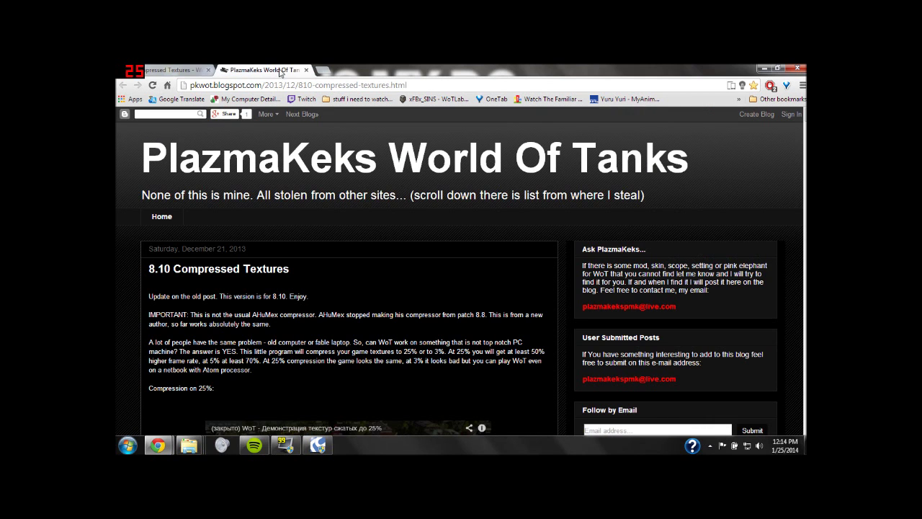
click(306, 70)
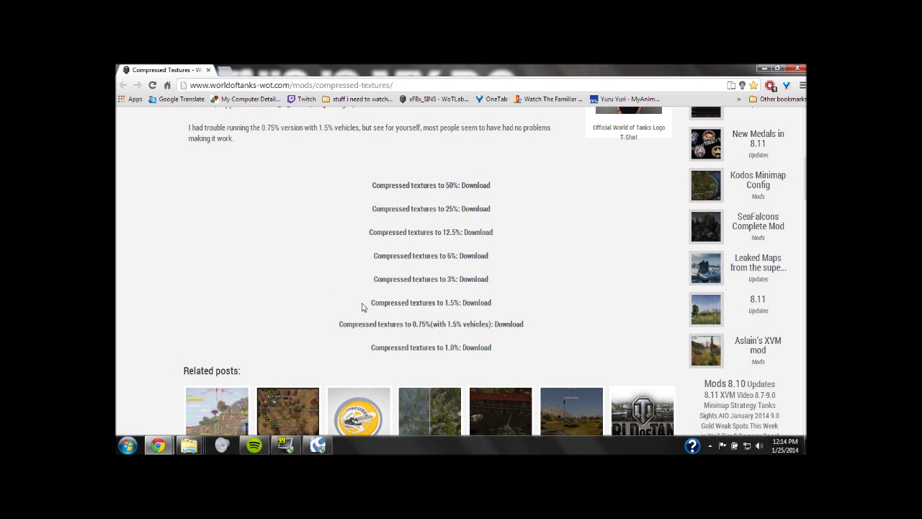
- Scroll through the mod page's install instructions and its eight download links
scroll(364, 309, up, 3)
scroll(365, 310, down, 2)
scroll(367, 317, down, 2)
scroll(369, 322, down, 2)
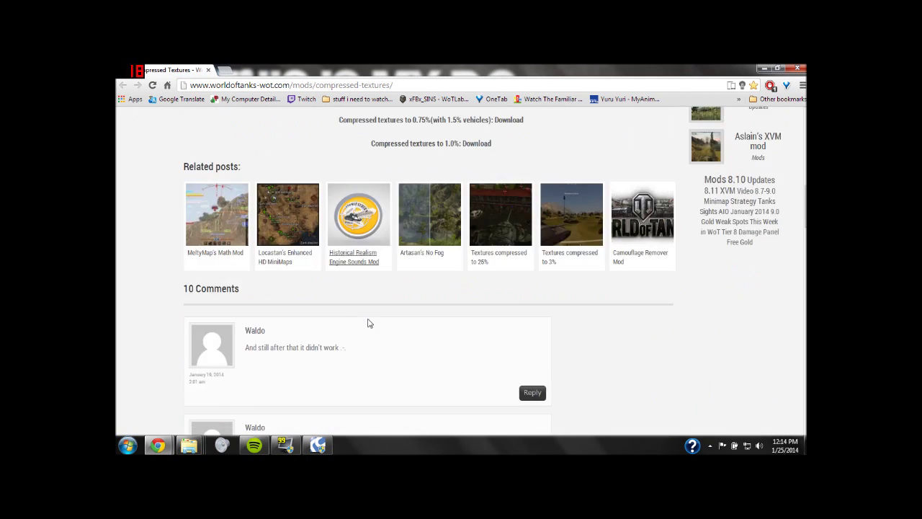
scroll(369, 322, down, 2)
scroll(371, 322, up, 3)
scroll(374, 322, up, 2)
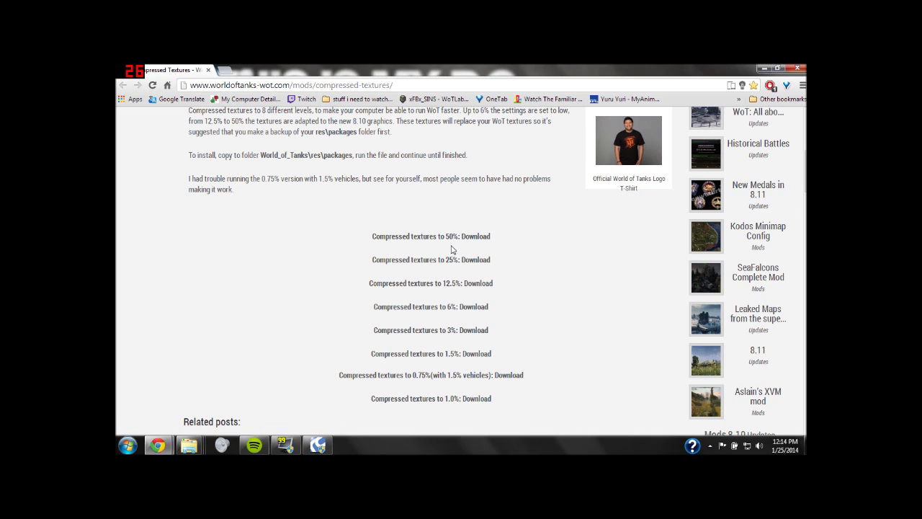
scroll(435, 274, down, 3)
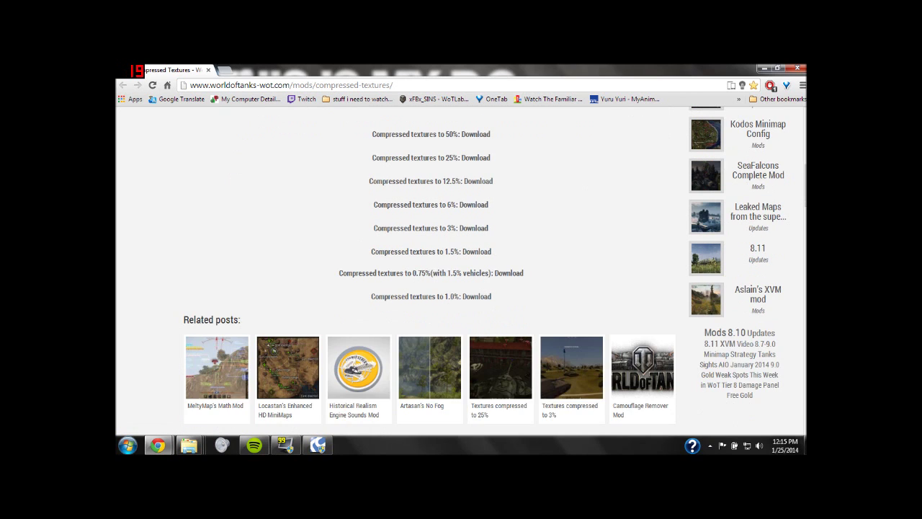
scroll(435, 267, up, 2)
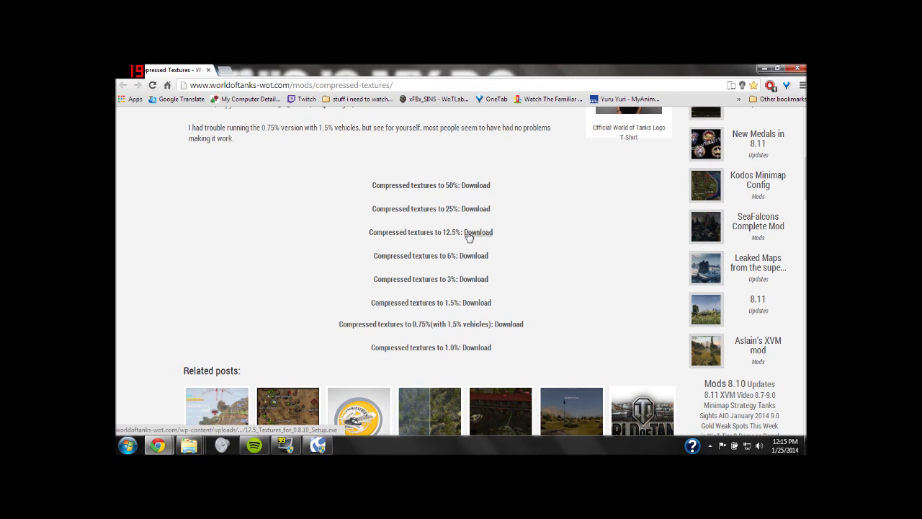
scroll(382, 246, up, 2)
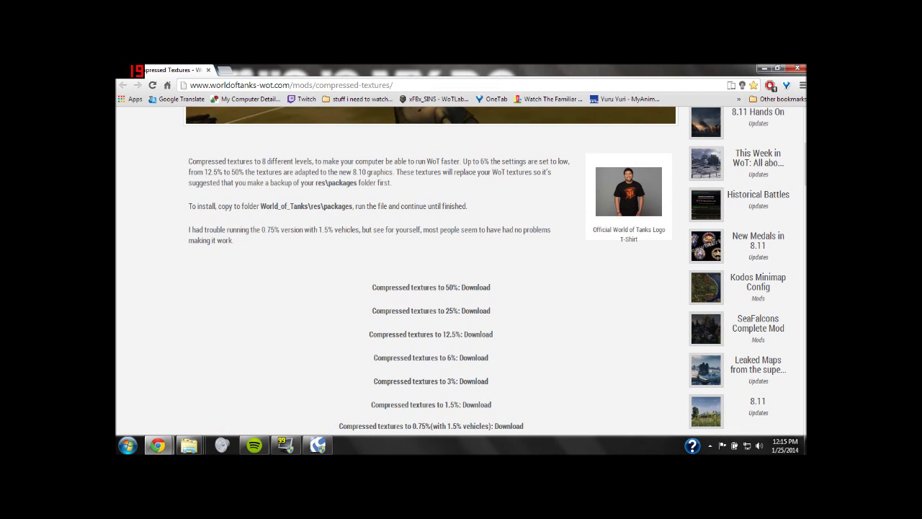
scroll(266, 191, down, 3)
scroll(267, 191, up, 2)
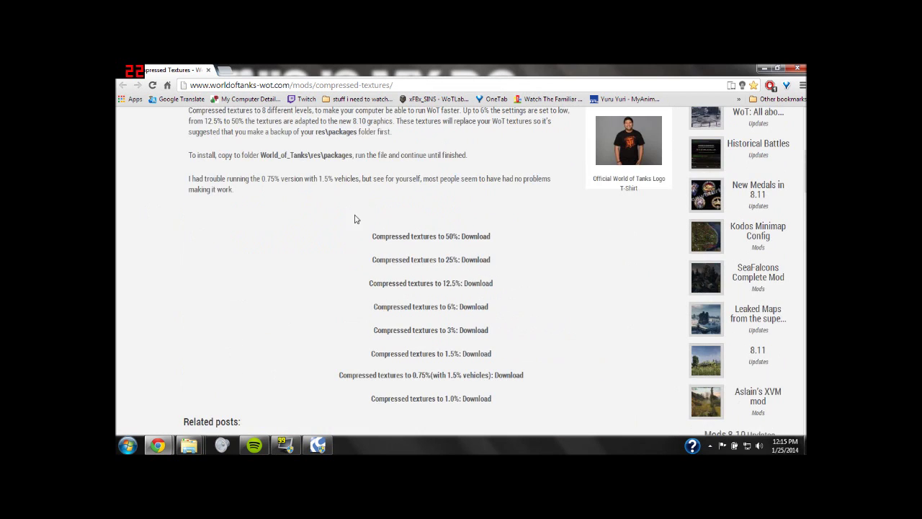
scroll(354, 219, up, 1)
scroll(396, 274, down, 1)
scroll(458, 306, up, 1)
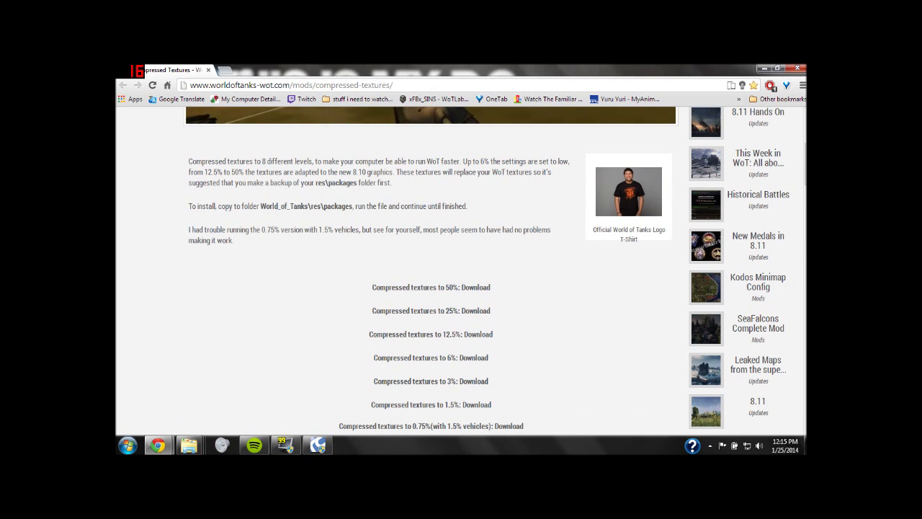
scroll(420, 216, down, 2)
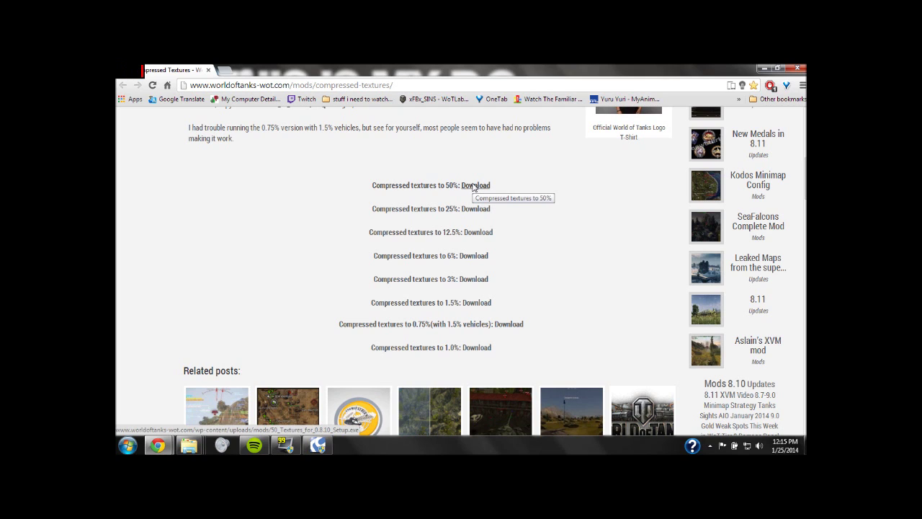
- Start downloading the 'Compressed textures to 50%' installer and bring up Explorer's Libraries window
click(474, 186)
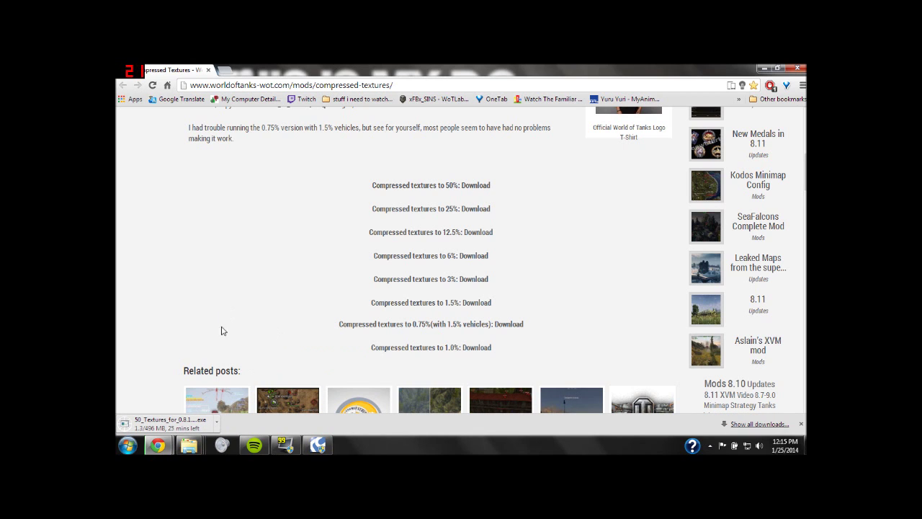
mouse_move(189, 445)
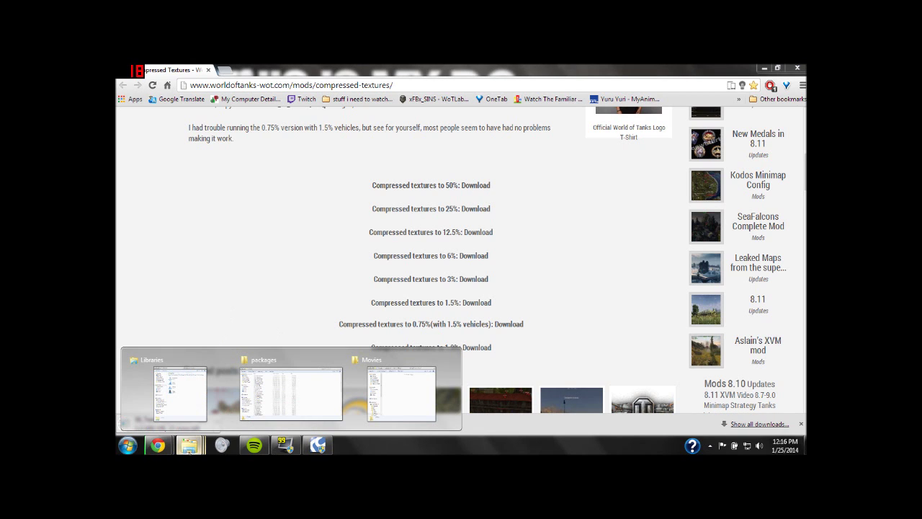
click(204, 384)
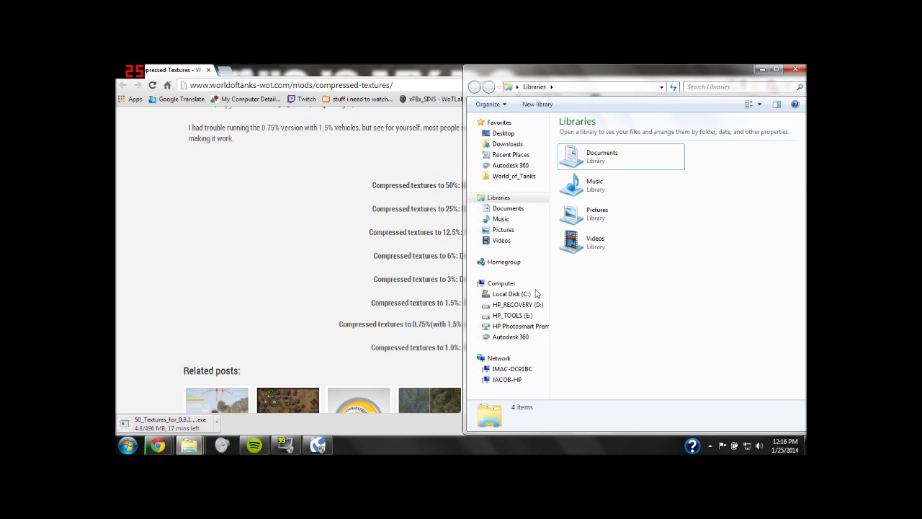
- Navigate to C:\Games\World_of_Tanks\res\packages in Explorer
click(512, 294)
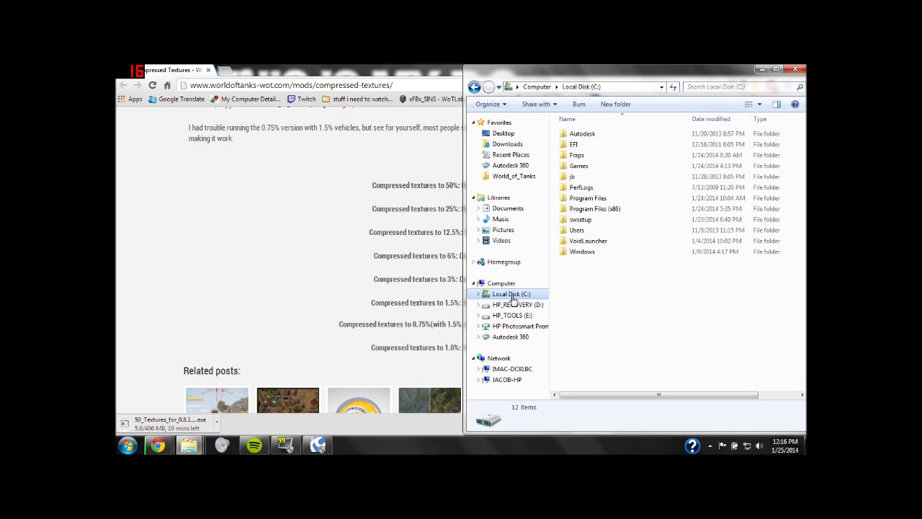
click(574, 166)
double_click(574, 167)
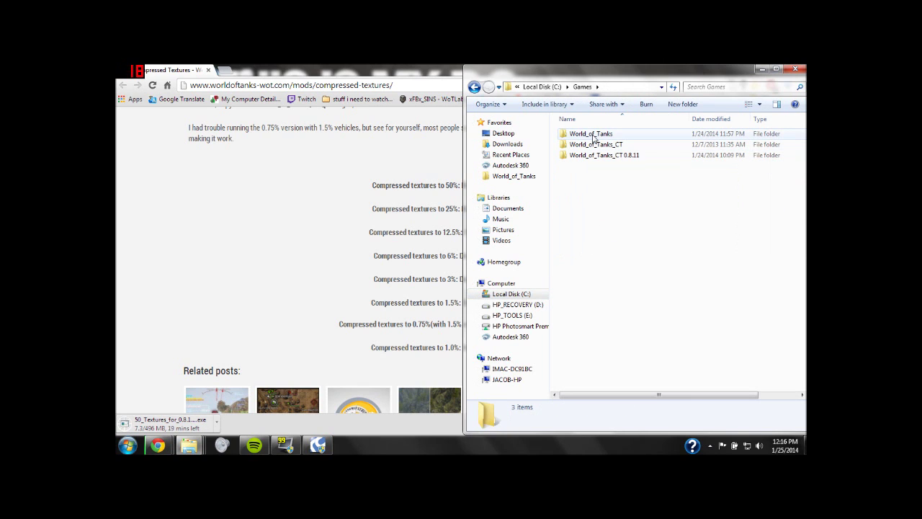
double_click(593, 137)
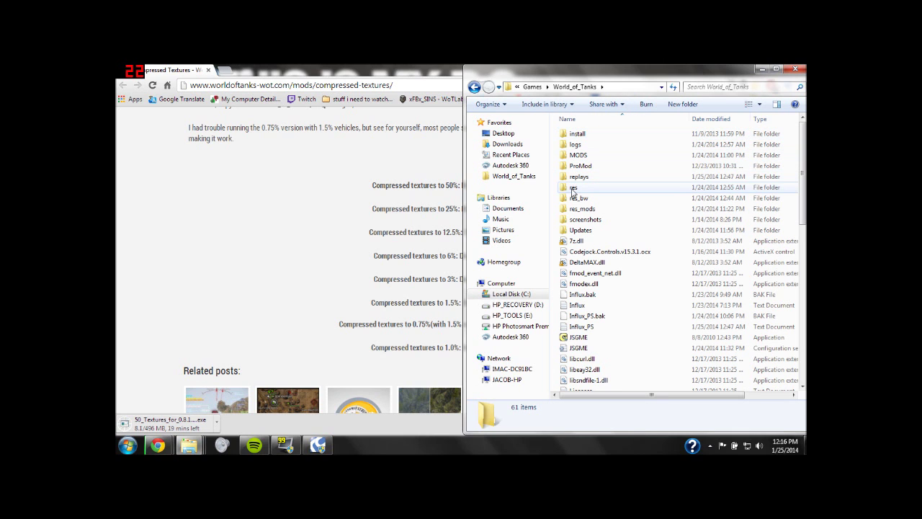
double_click(573, 188)
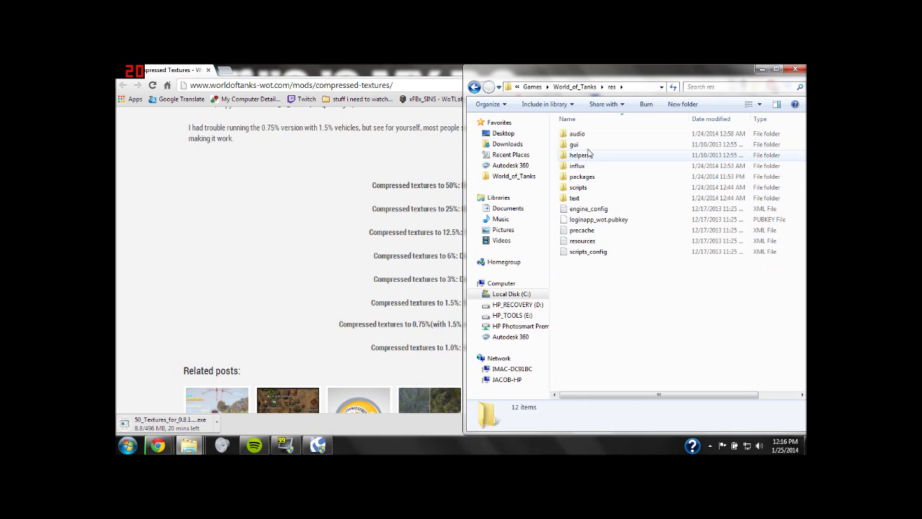
double_click(581, 176)
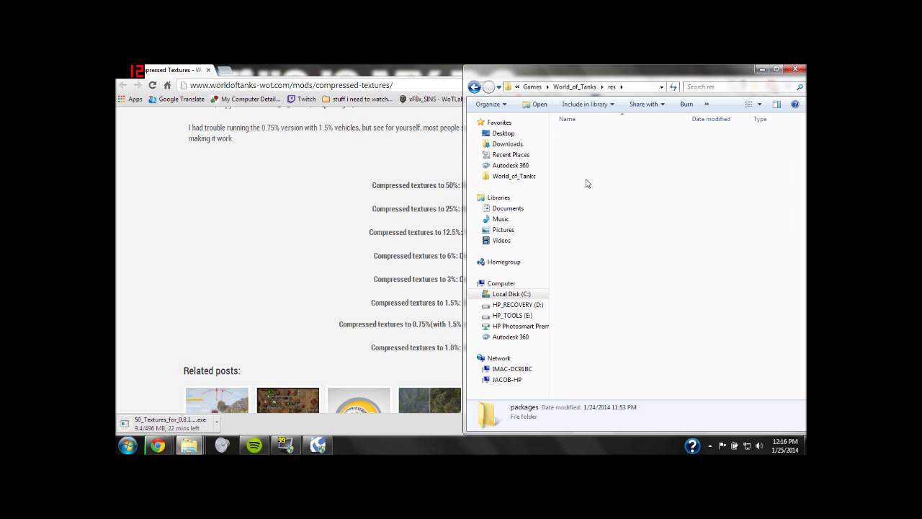
- Review the 59 .pkg files in packages, then switch to the Downloads folder
scroll(587, 184, down, 10)
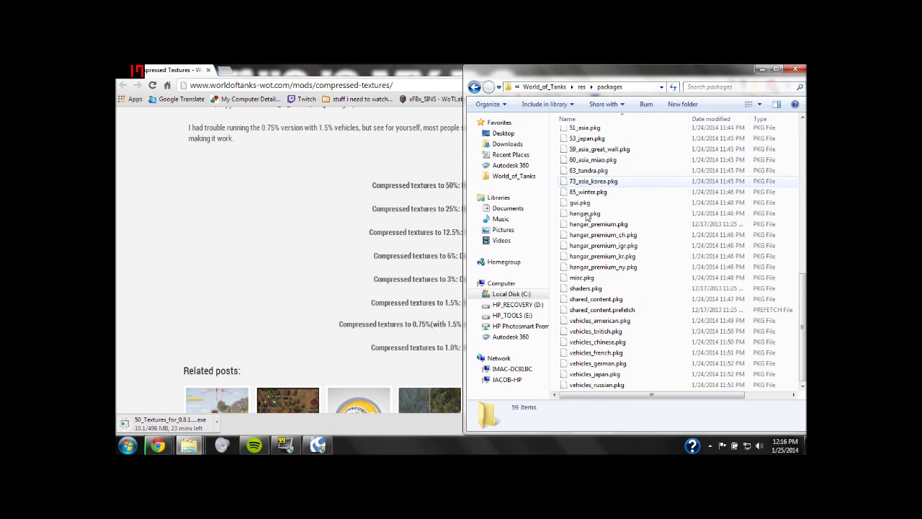
scroll(585, 216, up, 5)
scroll(581, 267, up, 6)
scroll(578, 264, down, 4)
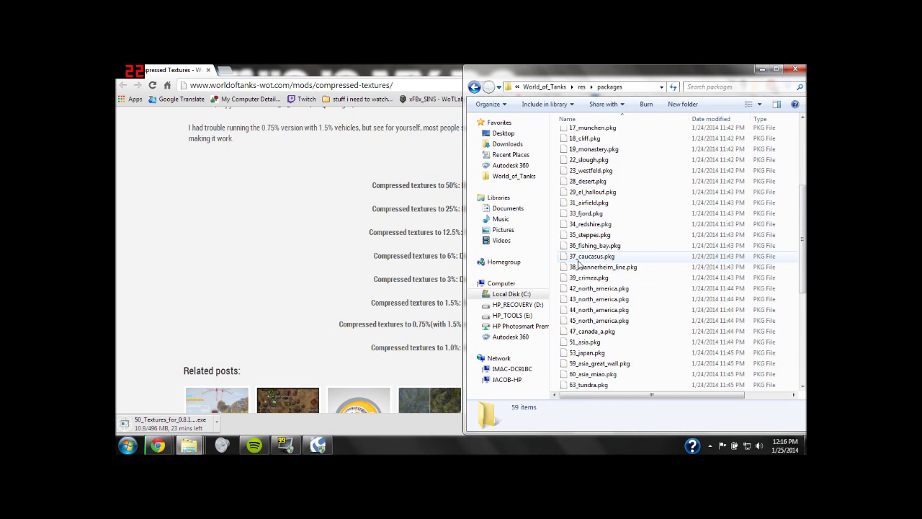
scroll(578, 264, down, 4)
scroll(578, 264, down, 3)
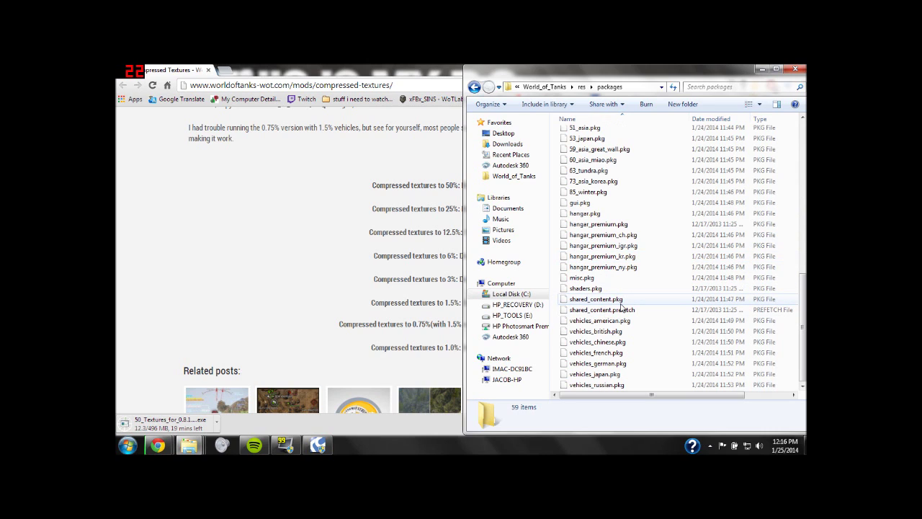
mouse_move(597, 299)
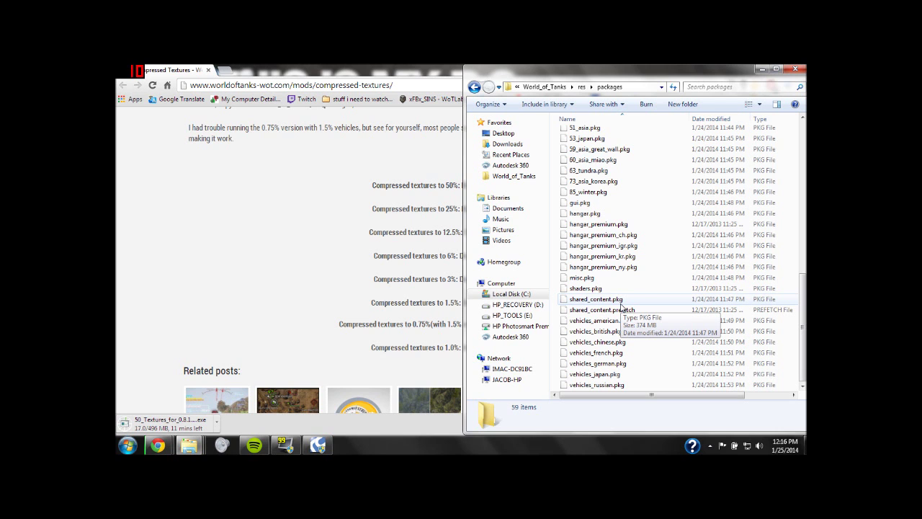
scroll(655, 252, up, 5)
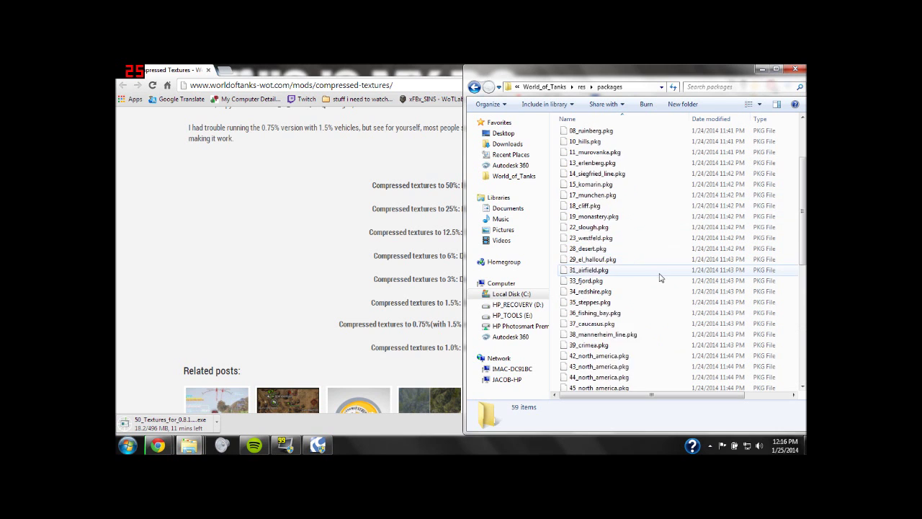
scroll(634, 288, up, 6)
scroll(612, 309, down, 5)
scroll(612, 309, down, 6)
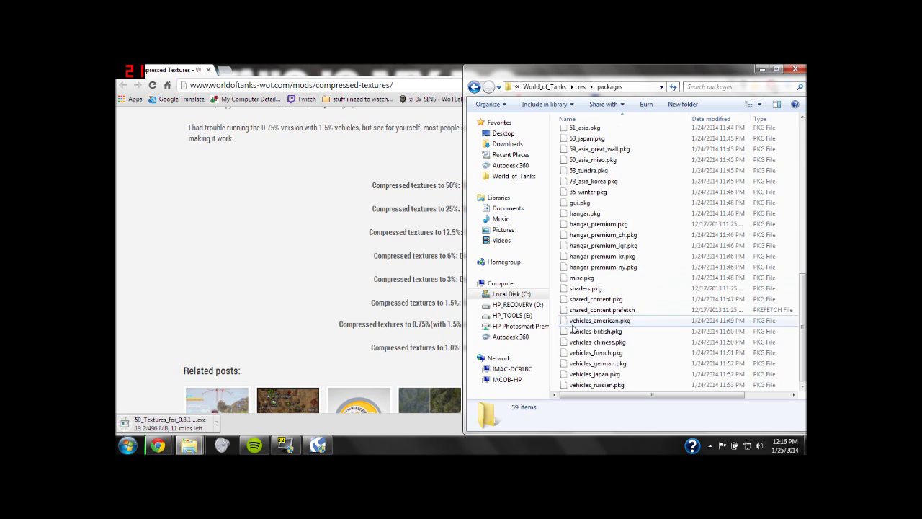
mouse_move(188, 445)
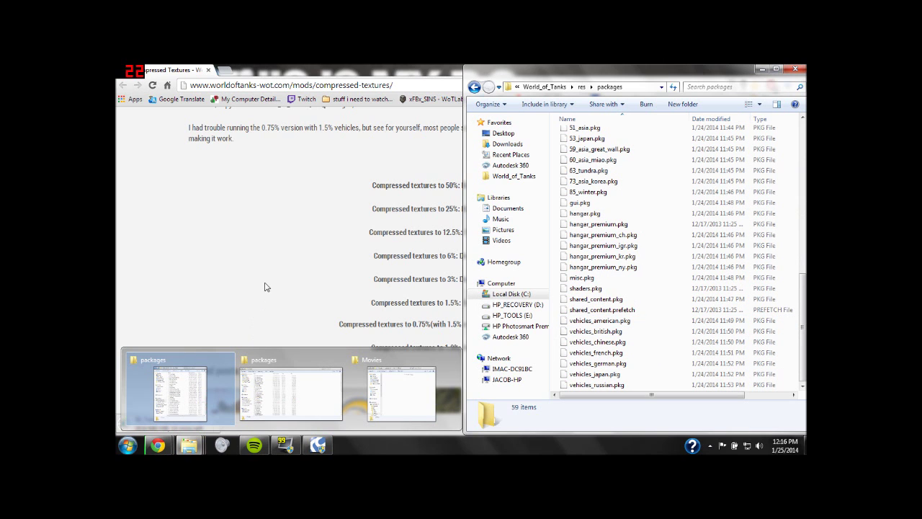
scroll(723, 389, up, 5)
scroll(724, 389, up, 6)
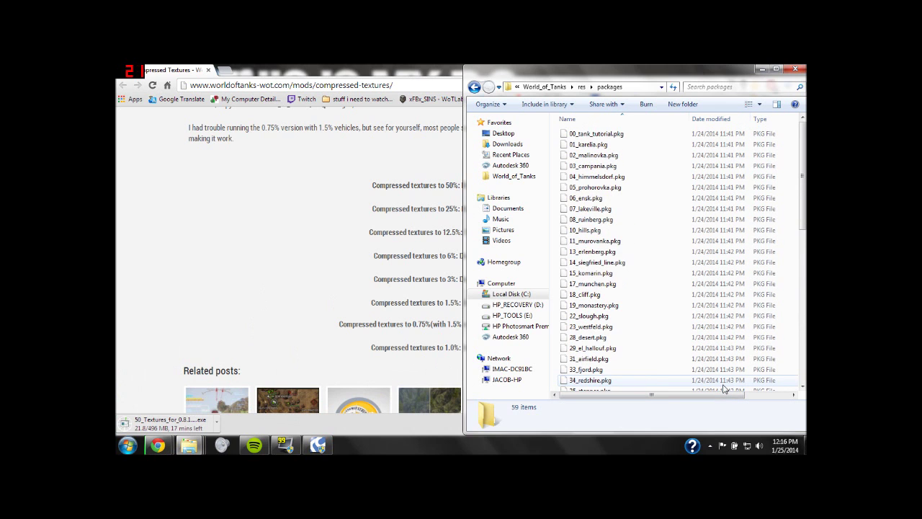
scroll(723, 389, down, 6)
scroll(724, 388, down, 6)
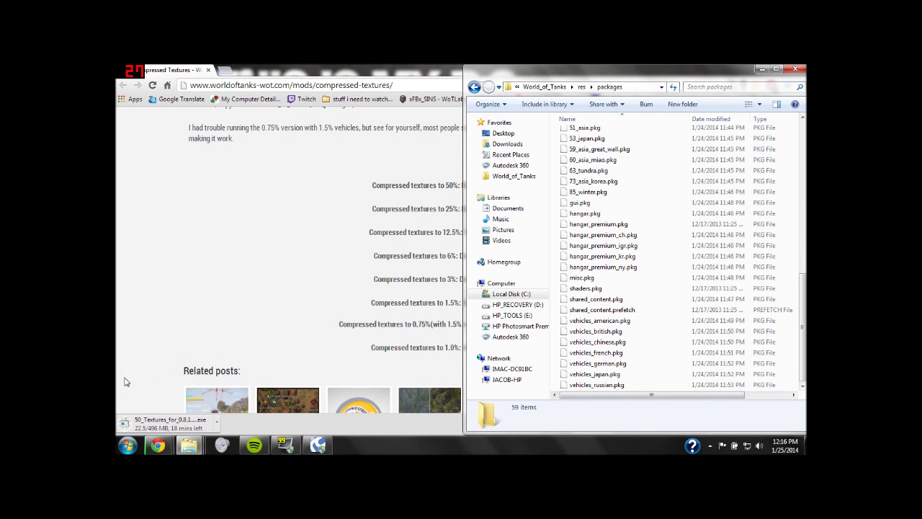
click(505, 145)
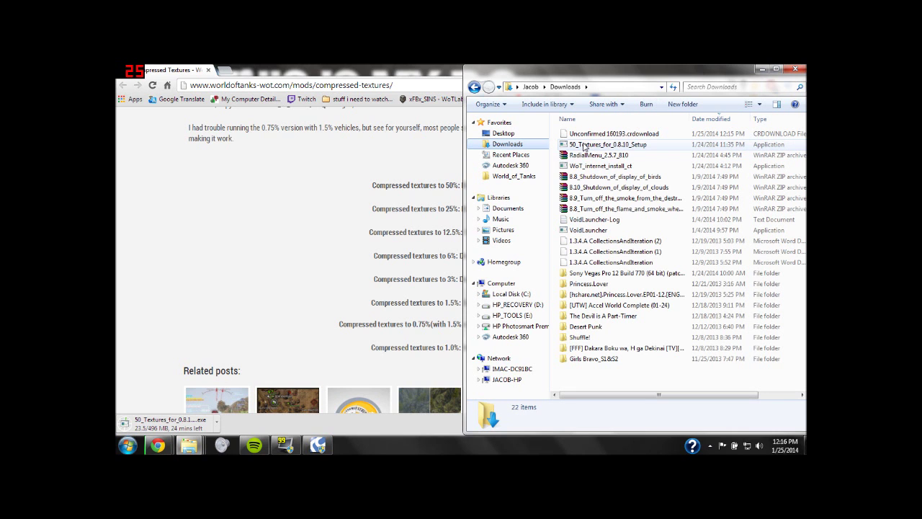
- Cancel the running 50% textures download from Chrome's download shelf
click(234, 398)
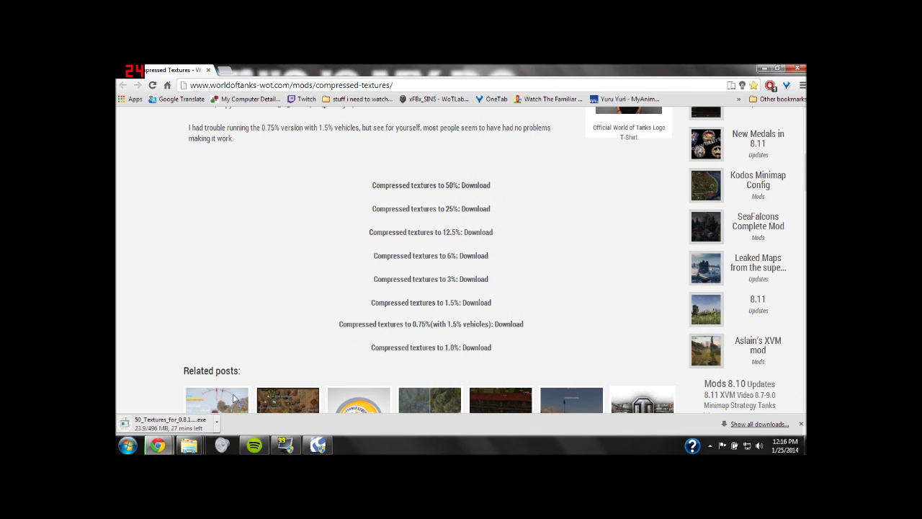
click(216, 421)
click(234, 407)
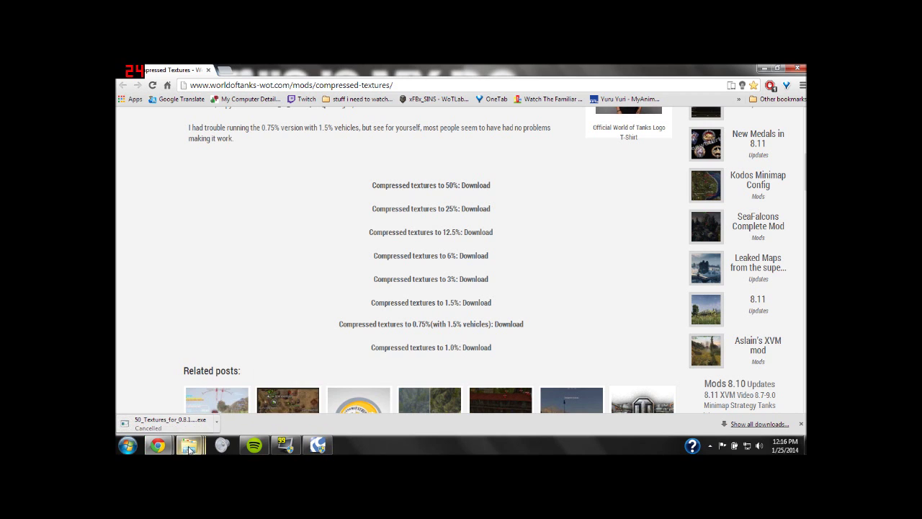
- Close the packages window and minimise Explorer and Chrome to reveal the desktop
click(183, 411)
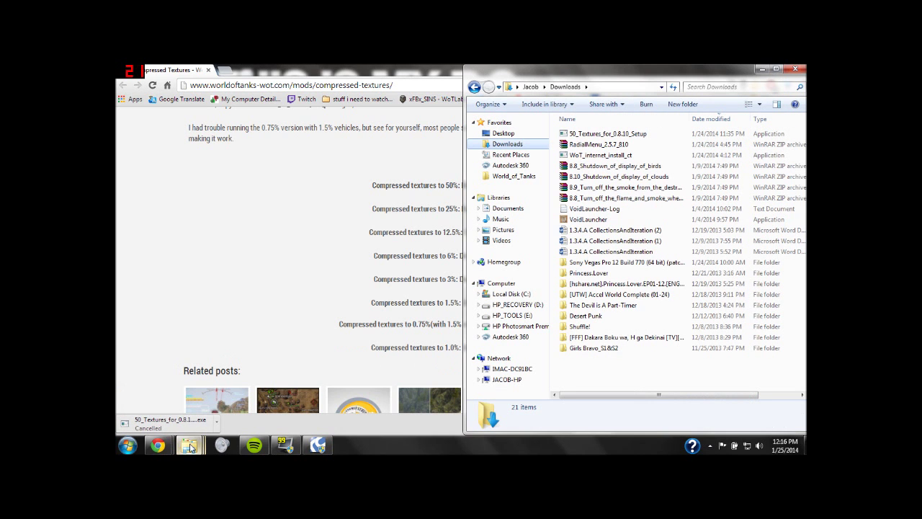
mouse_move(188, 445)
click(266, 389)
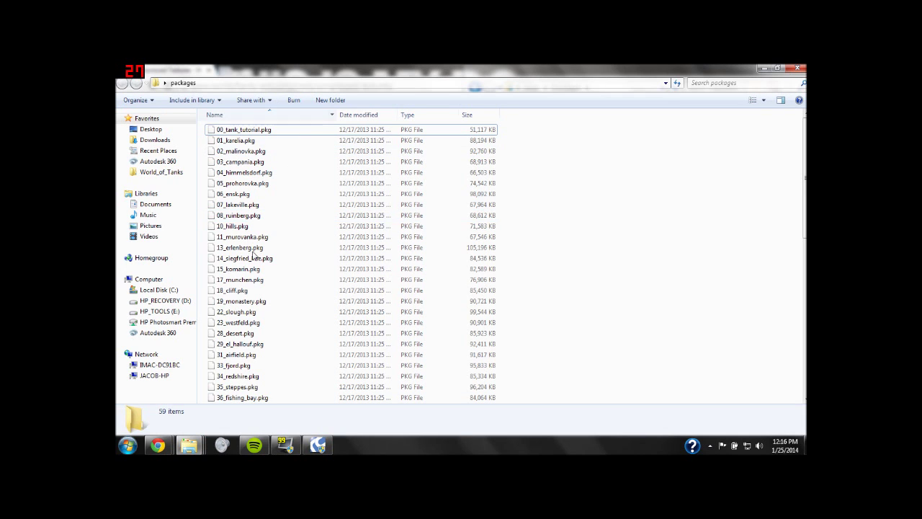
scroll(288, 267, down, 5)
scroll(305, 275, down, 10)
click(795, 68)
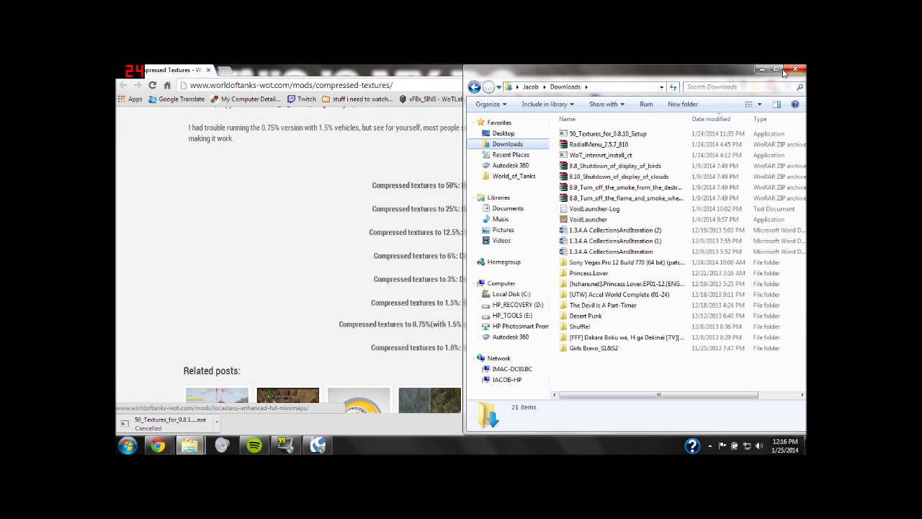
click(760, 69)
click(752, 72)
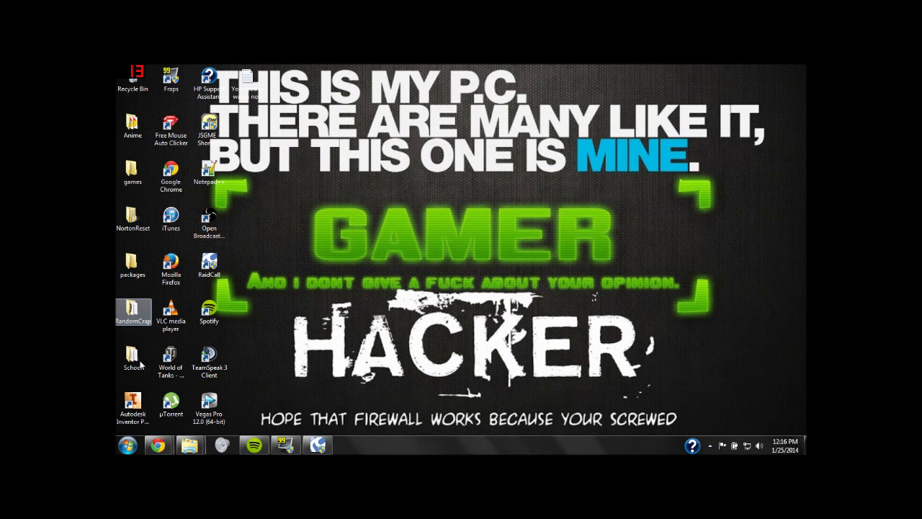
- Open the desktop packages backup, scroll its 59 .pkg files, and close it
click(132, 275)
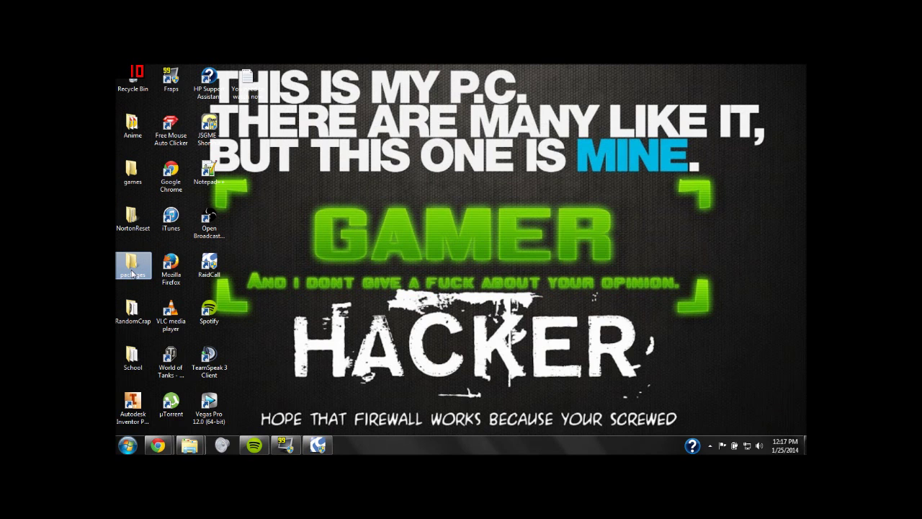
double_click(133, 275)
scroll(259, 211, down, 5)
scroll(261, 214, down, 5)
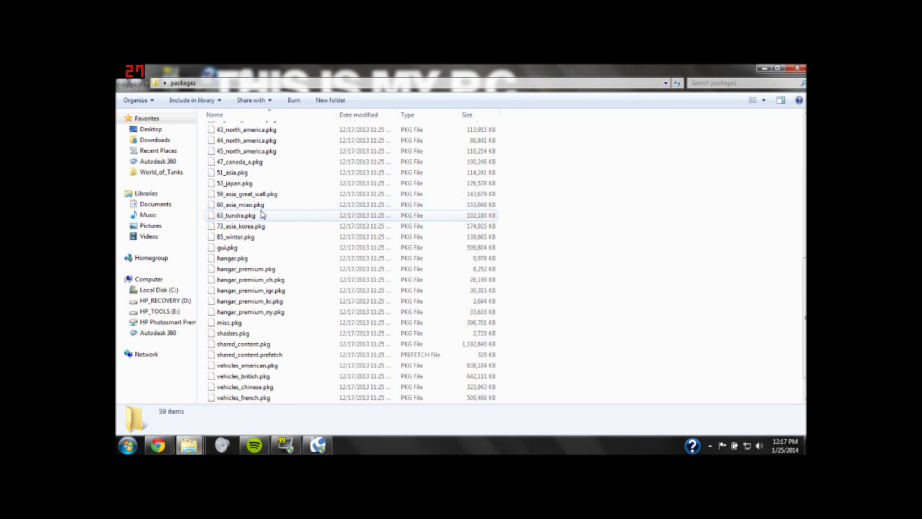
scroll(261, 214, down, 1)
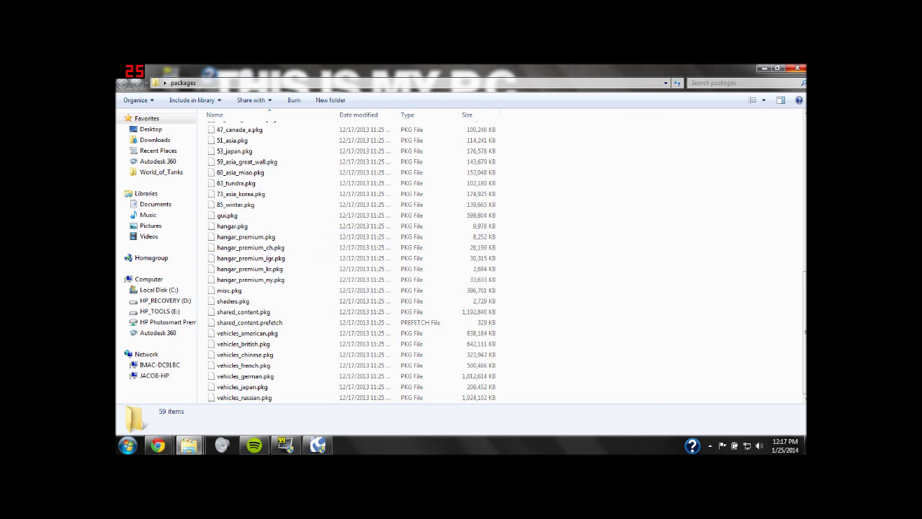
key(alt+F4)
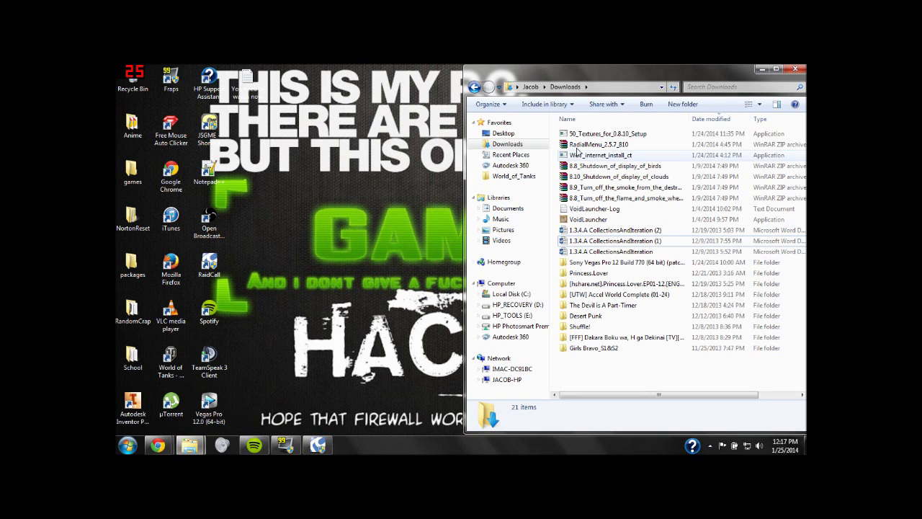
- Launch 50_Textures_for_0.8.10_Setup from Downloads, then bring the Cookie Clicker Chrome window forward
double_click(600, 134)
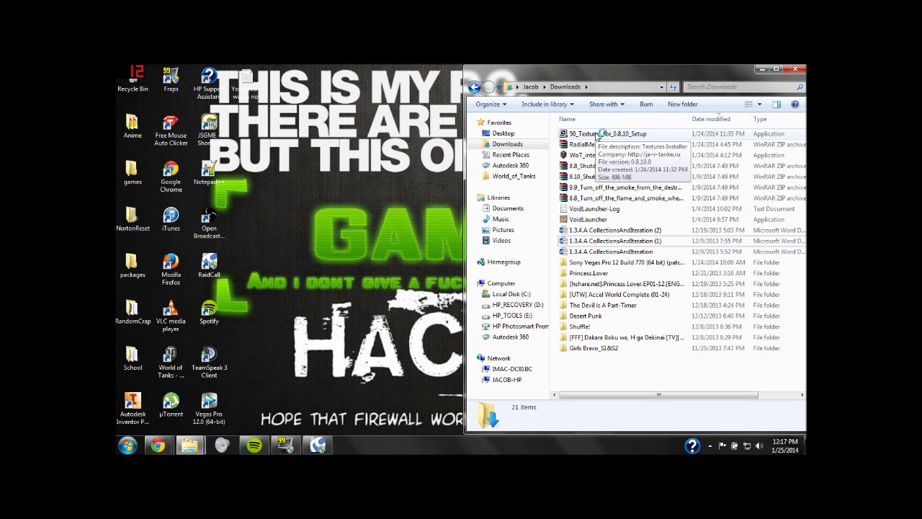
click(599, 134)
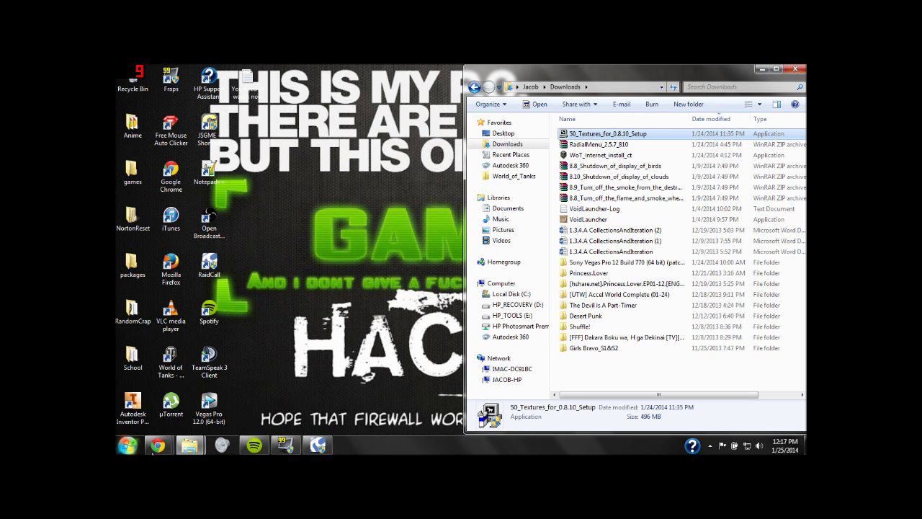
mouse_move(157, 445)
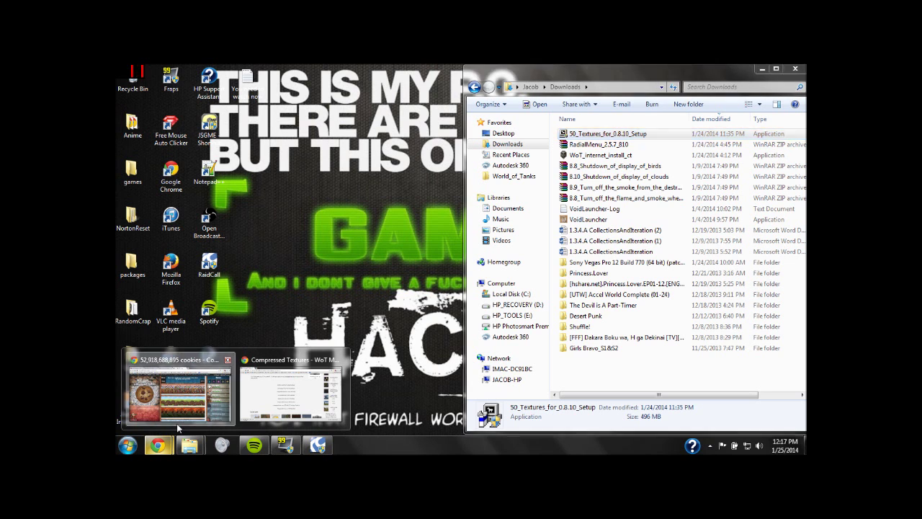
click(176, 423)
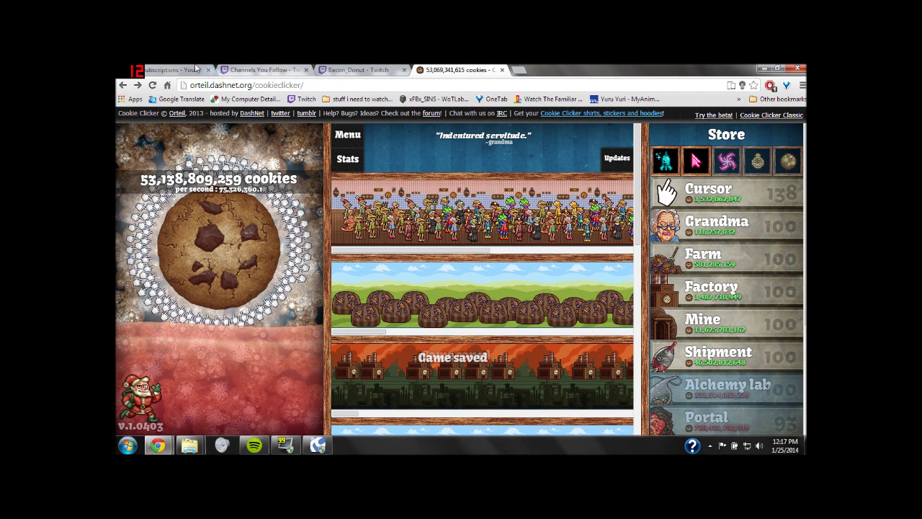
- Minimise the Chrome windows to uncover Explorer and the installer's language prompt
click(764, 68)
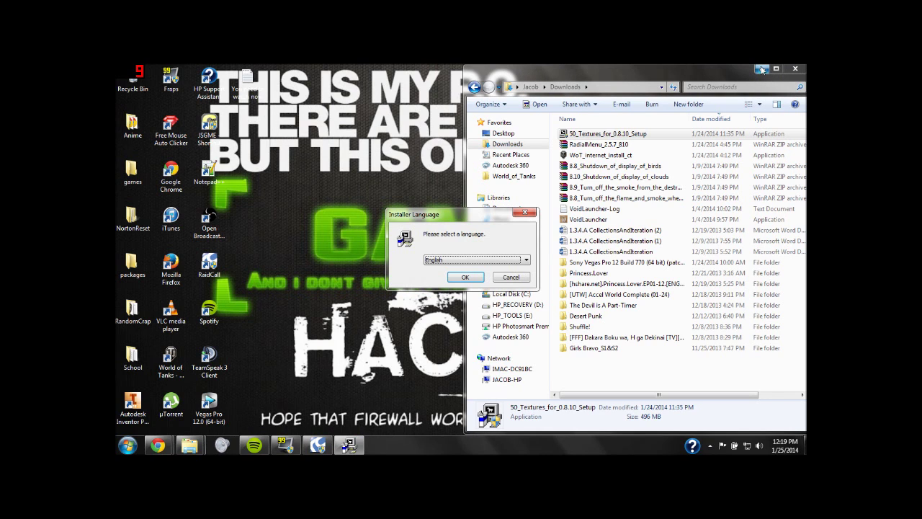
- Pick English from the installer language dropdown and confirm it
click(515, 261)
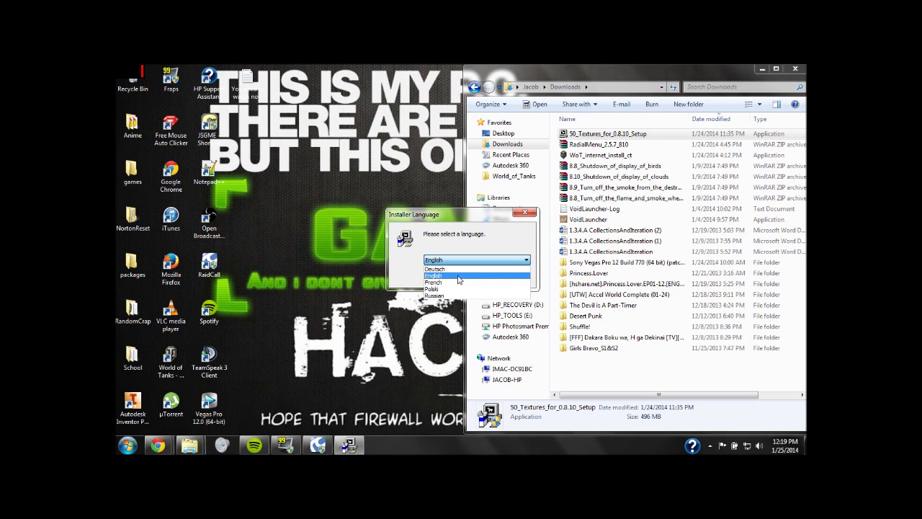
click(459, 276)
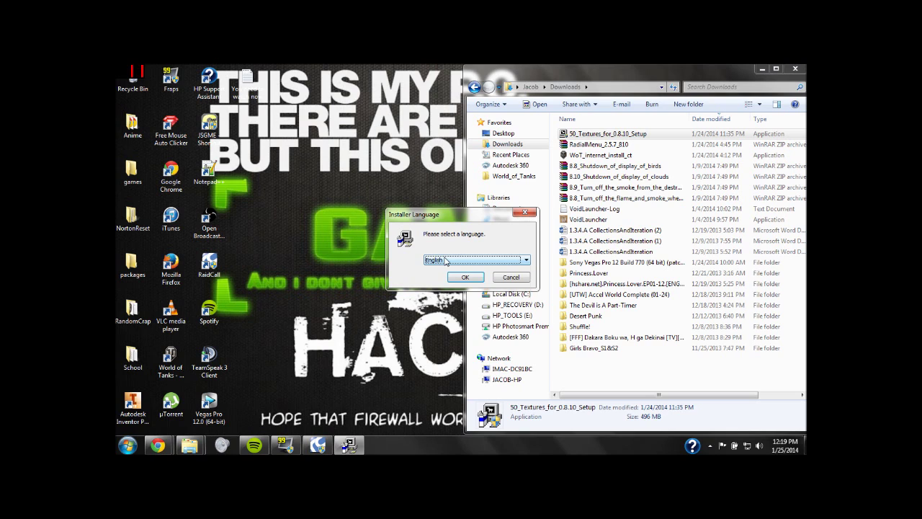
click(445, 260)
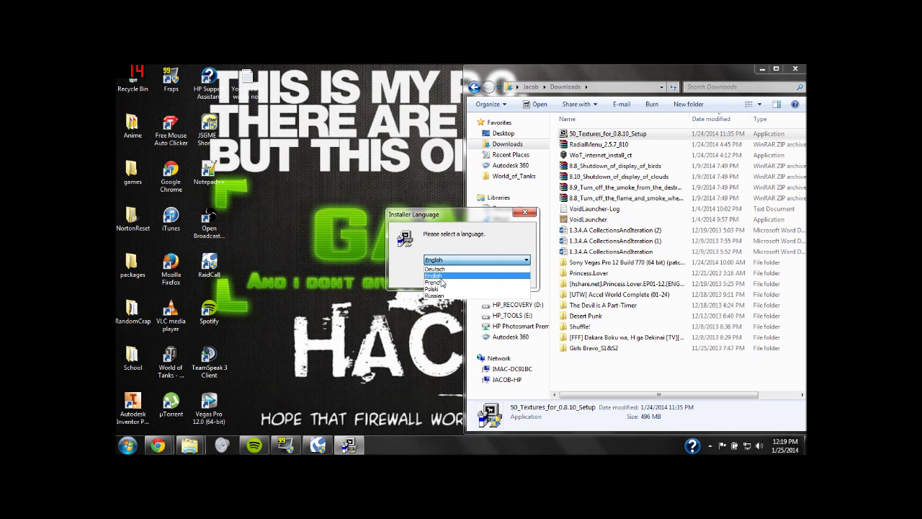
click(442, 276)
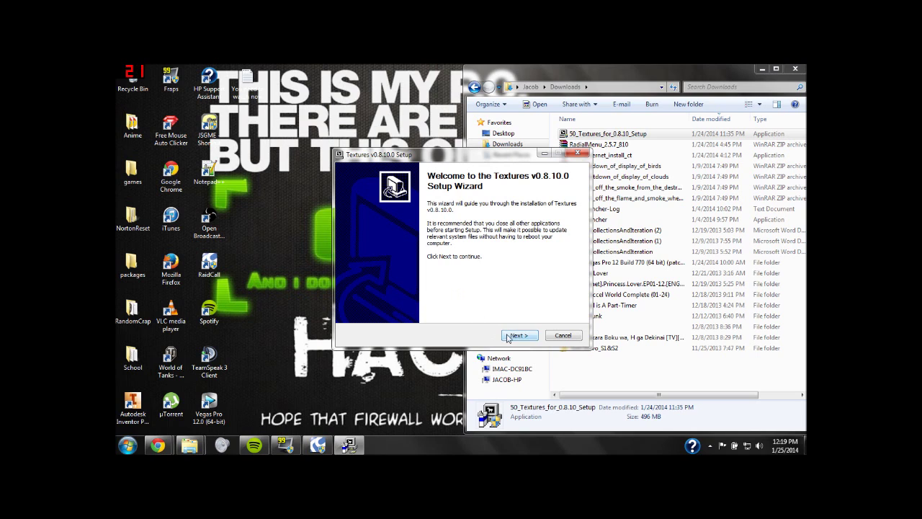
- Go to the install location page and set the destination to C:\Games\World_of_Tanks\res\packages
click(511, 336)
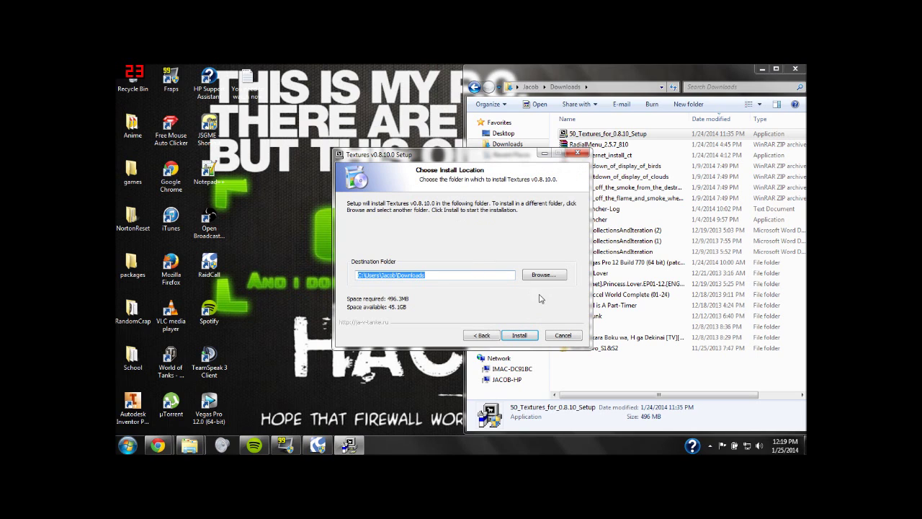
click(555, 281)
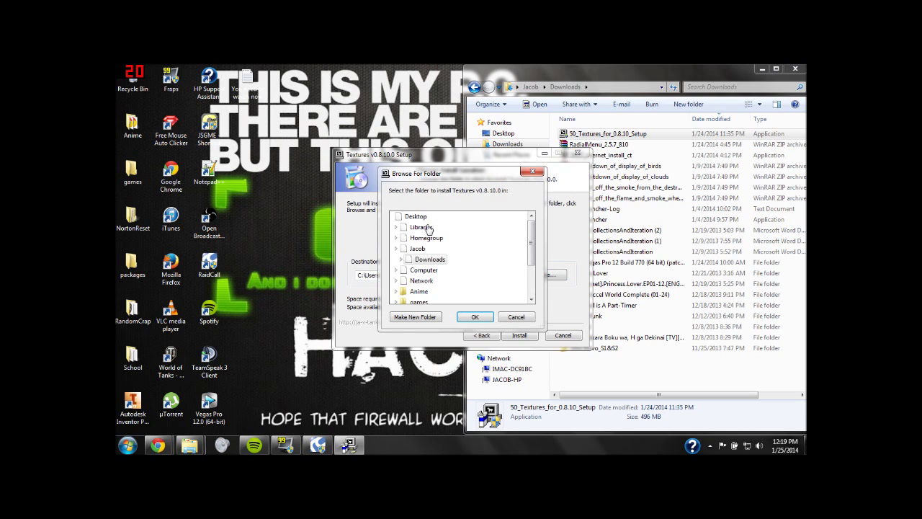
click(395, 248)
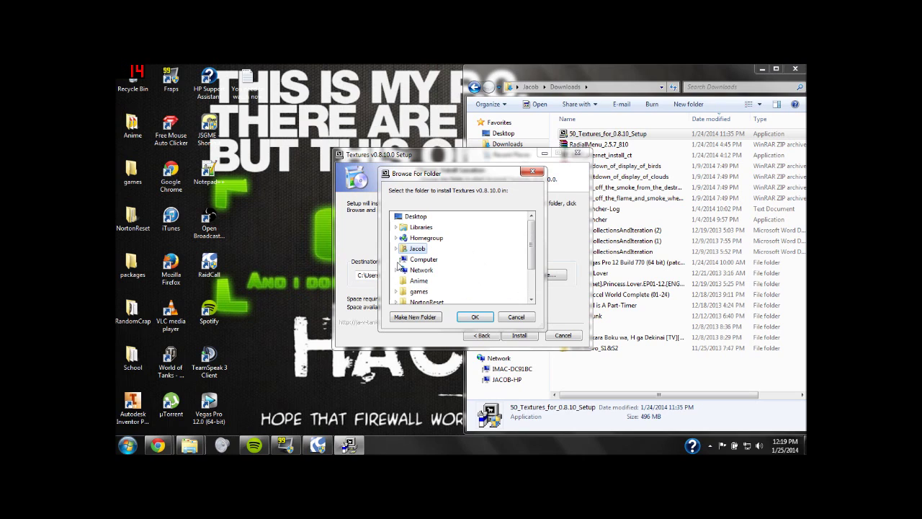
click(448, 258)
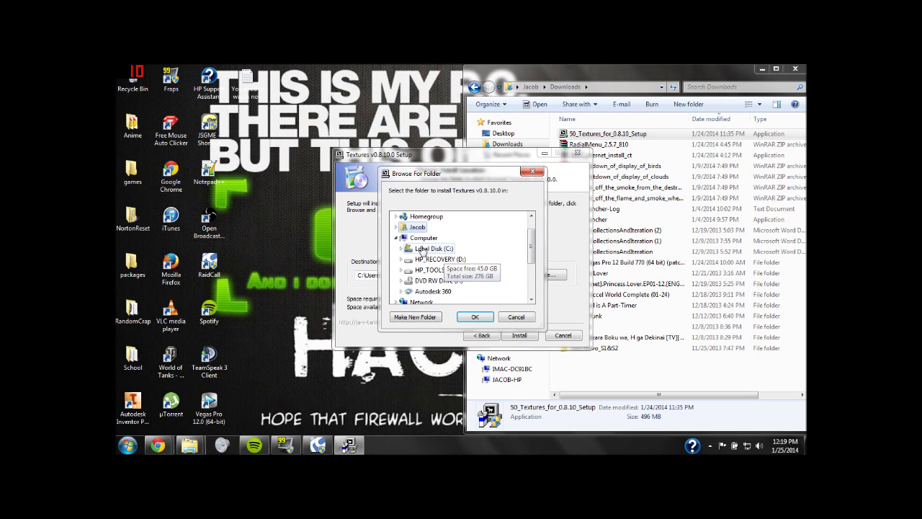
click(408, 249)
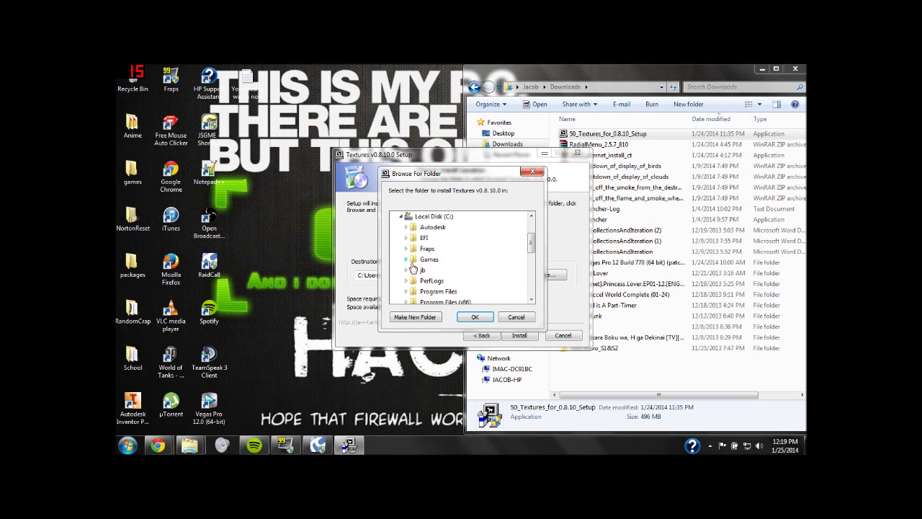
click(407, 260)
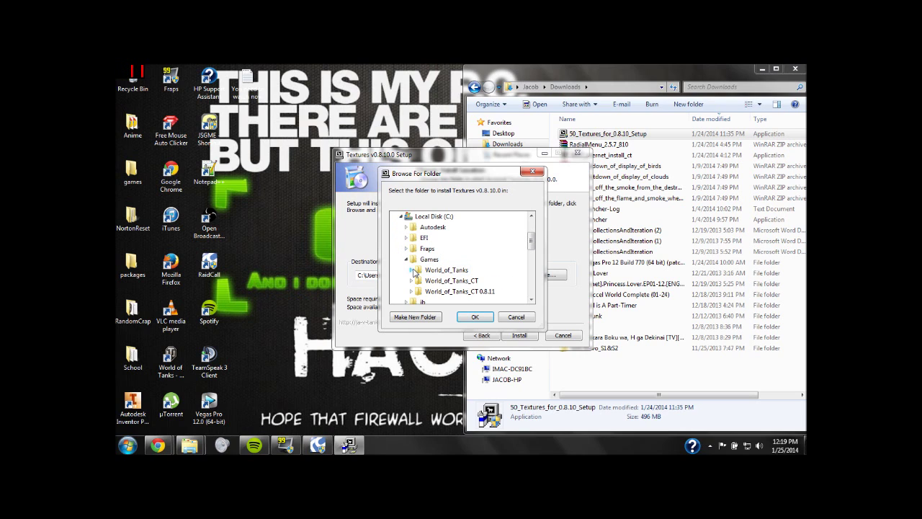
click(412, 270)
scroll(416, 274, down, 1)
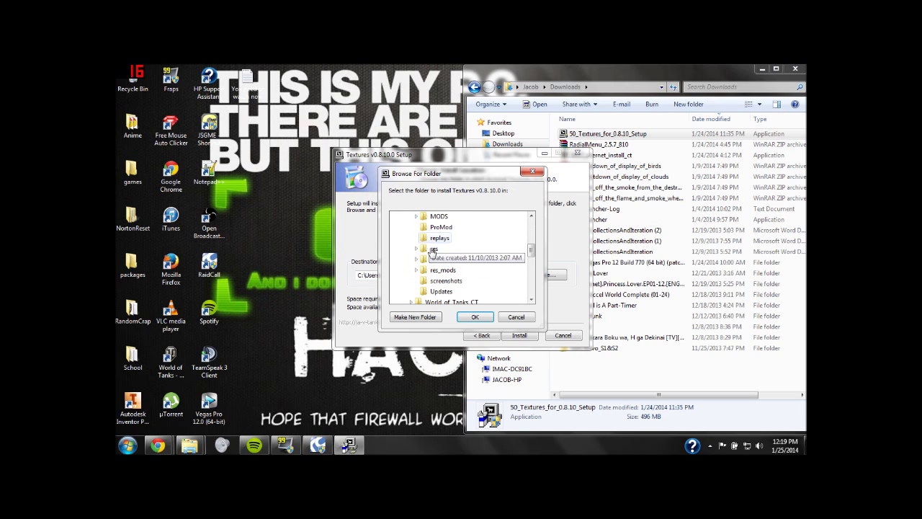
click(416, 249)
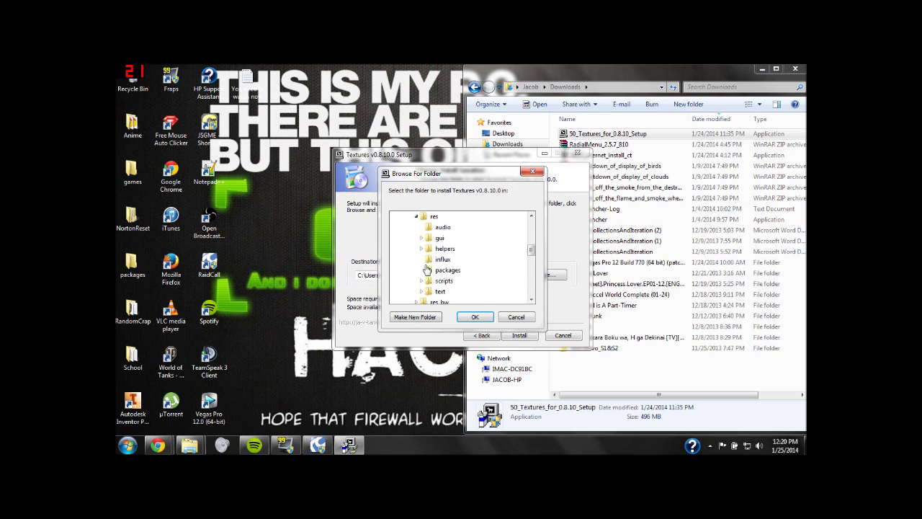
click(434, 270)
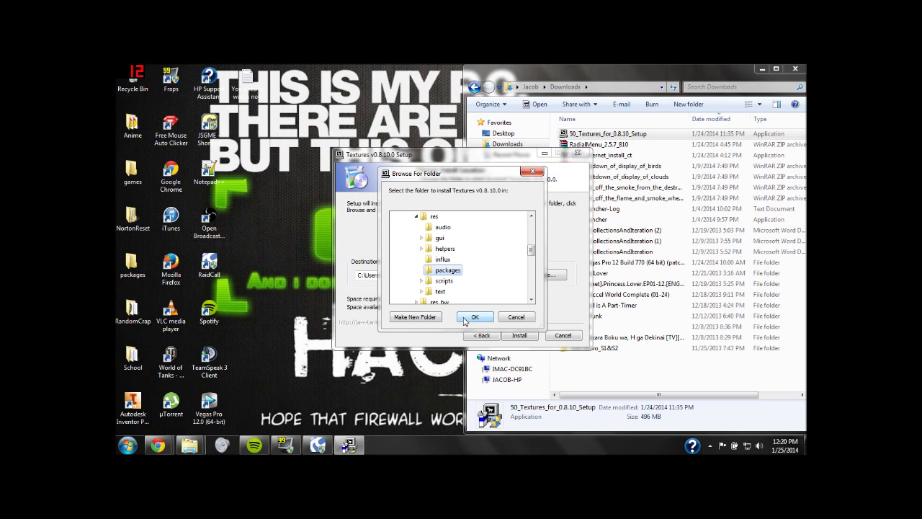
click(474, 317)
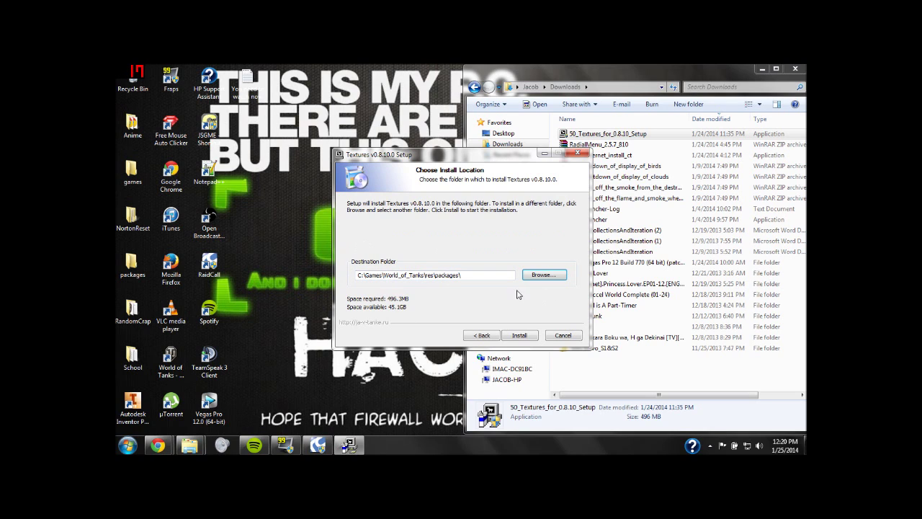
- Cancel and confirm quitting Textures v0.8.10.0 Setup, returning to Chrome's Compressed Textures page
click(561, 337)
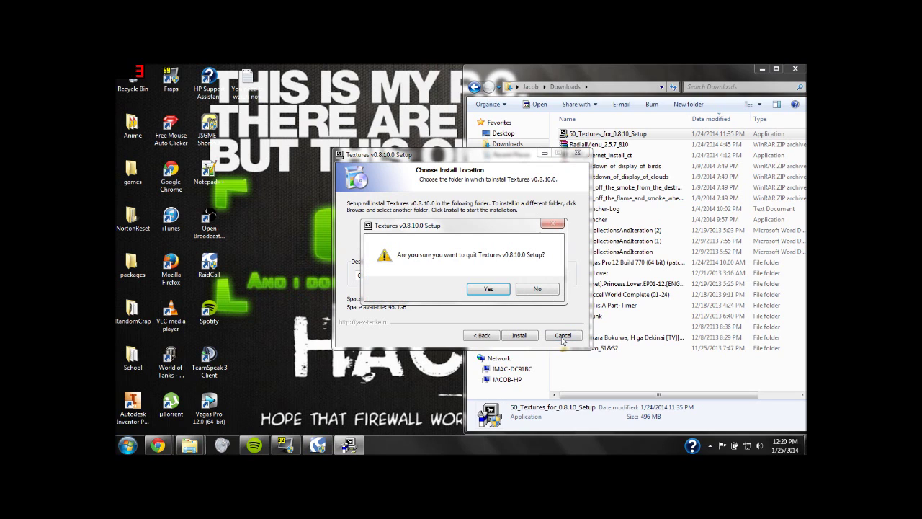
click(498, 292)
mouse_move(157, 445)
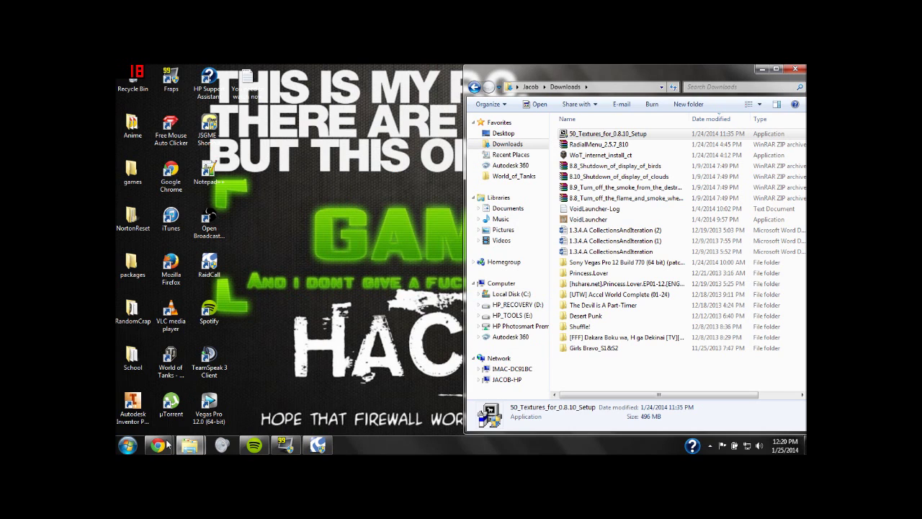
click(286, 386)
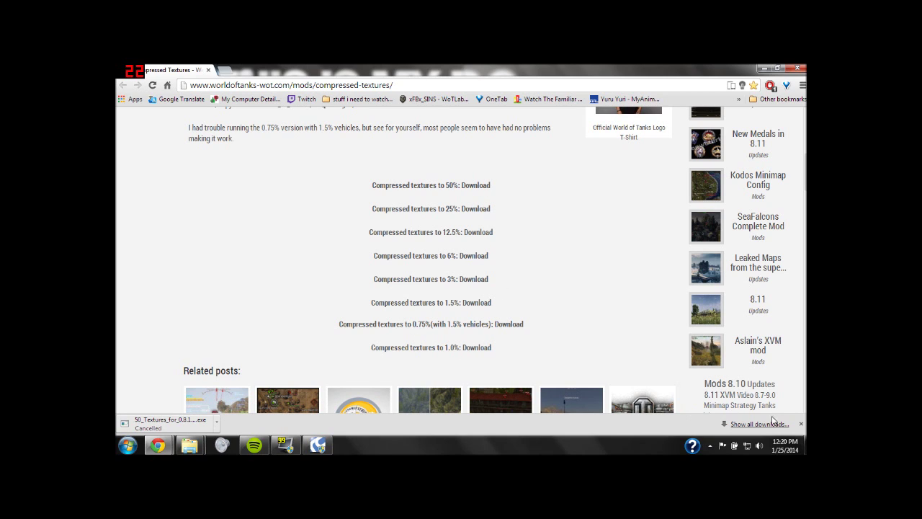
- Close Chrome's downloads bar and minimise Chrome to reveal the Downloads folder
click(801, 424)
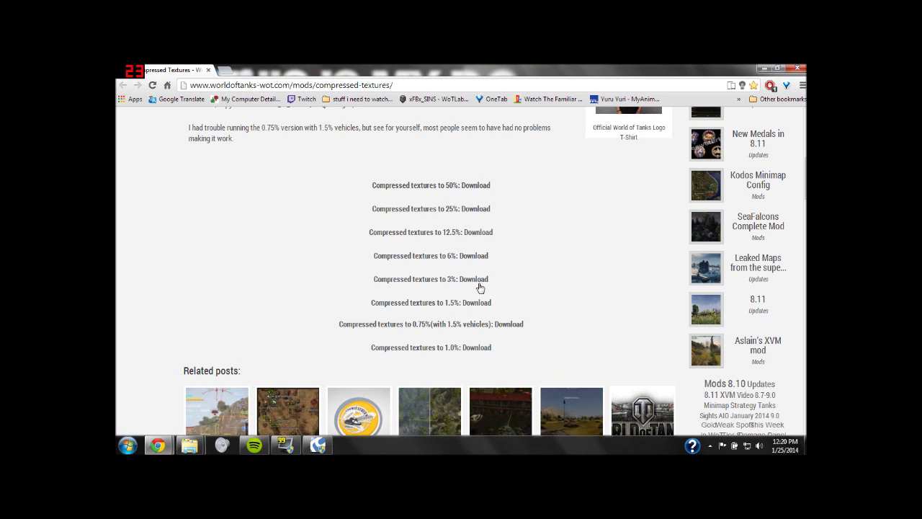
click(761, 68)
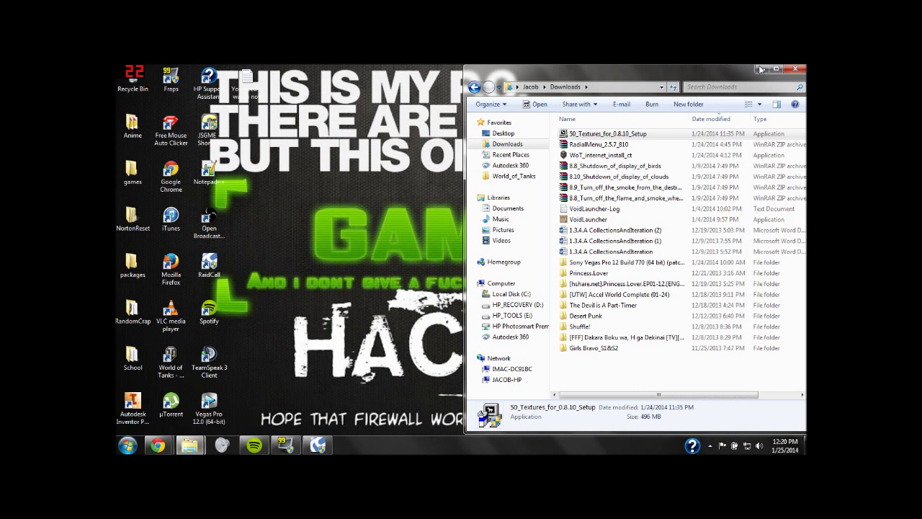
- Minimise the Downloads Explorer window and drag selection boxes across the empty desktop
click(760, 69)
drag(652, 137, 276, 311)
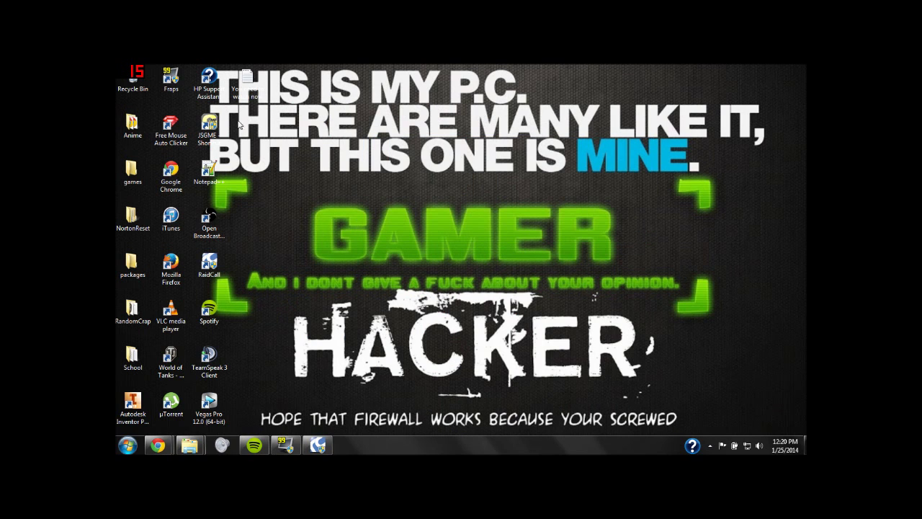
mouse_move(236, 111)
mouse_down()
mouse_move(667, 316)
mouse_move(723, 285)
mouse_up()
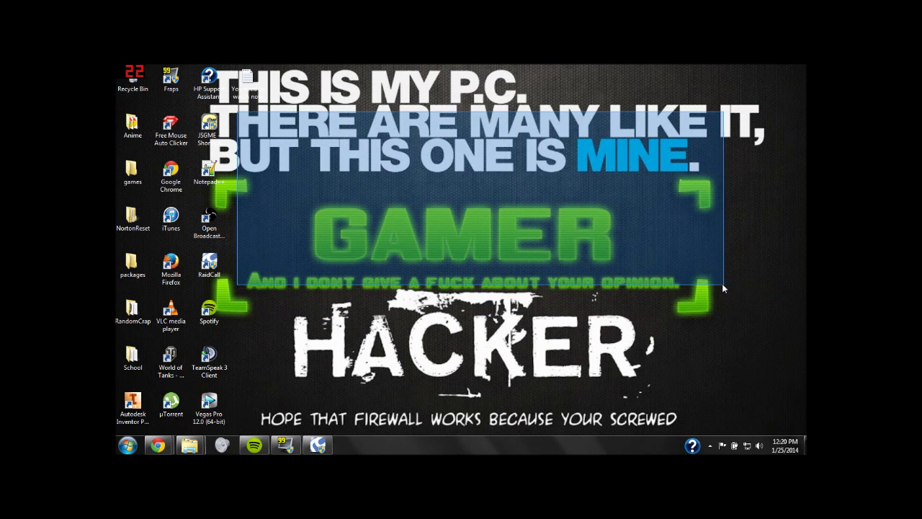
drag(722, 283, 708, 280)
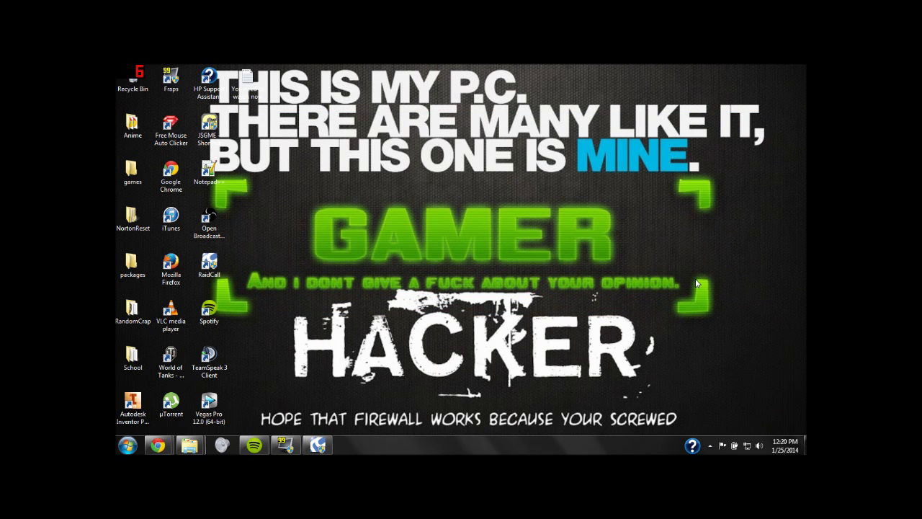